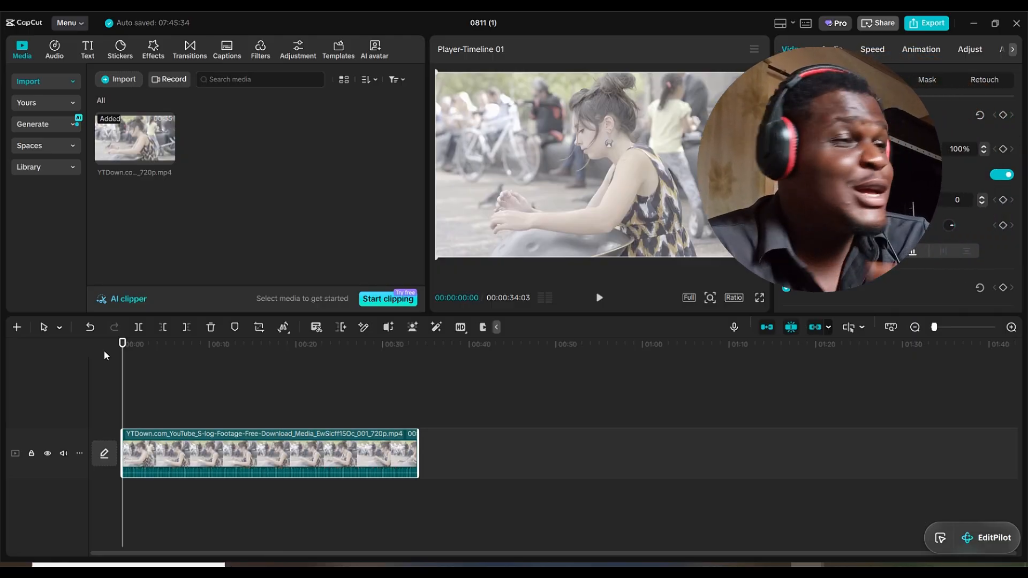
- Try Auto adjust on the timeline clip from its color adjustment settings and turn it off again
left_click(1011, 49)
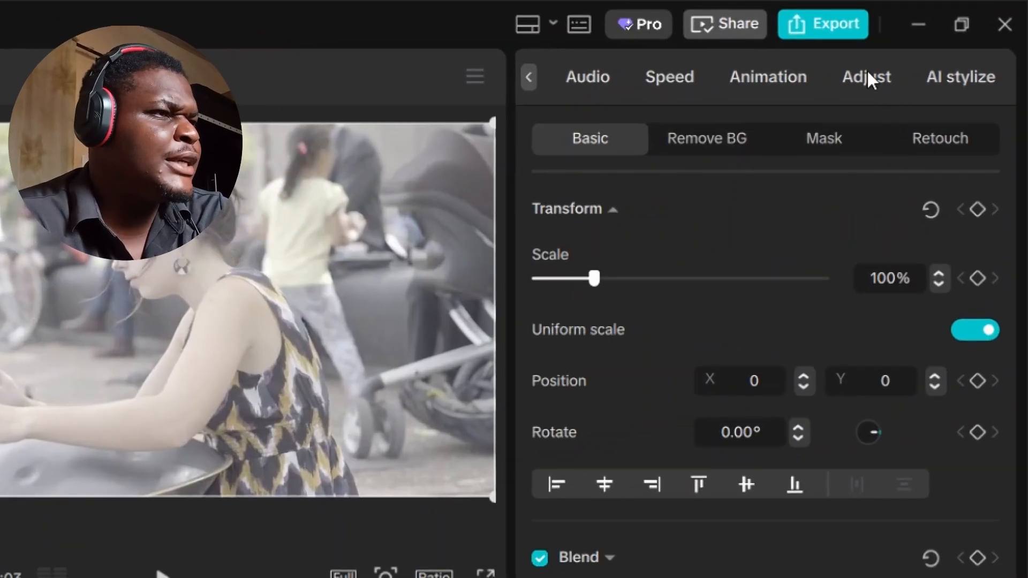
left_click(868, 77)
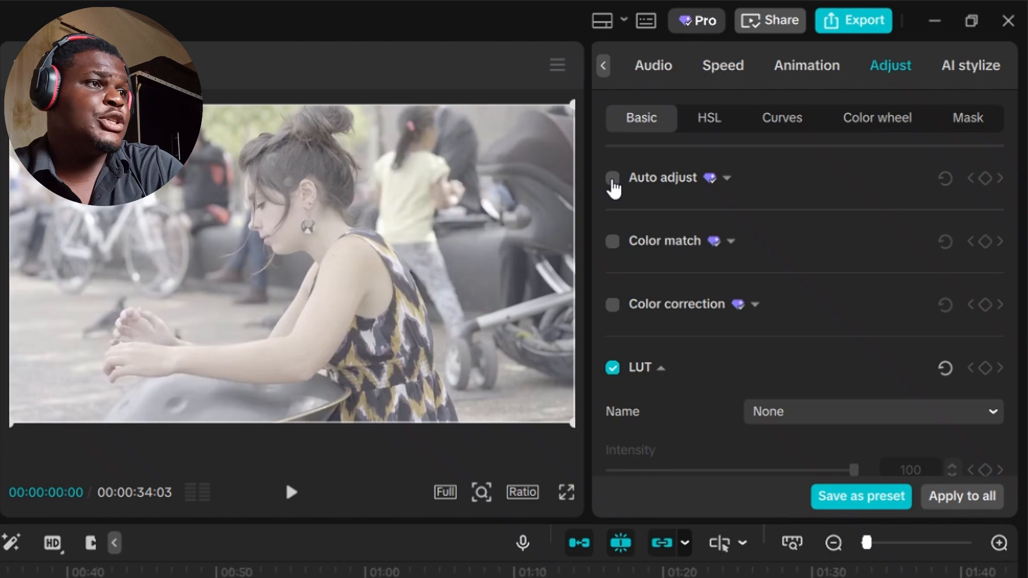
left_click(540, 210)
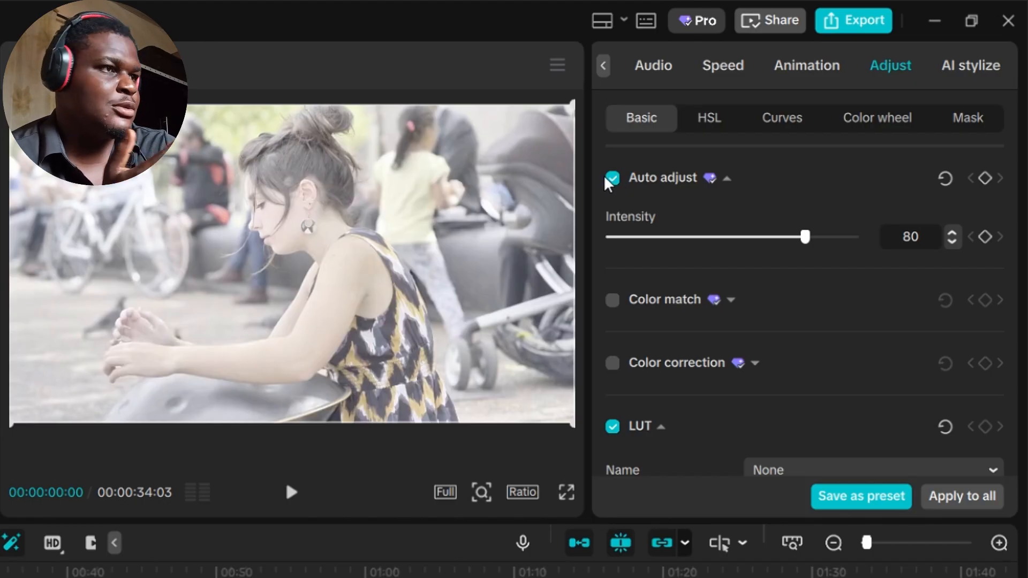
left_click(610, 178)
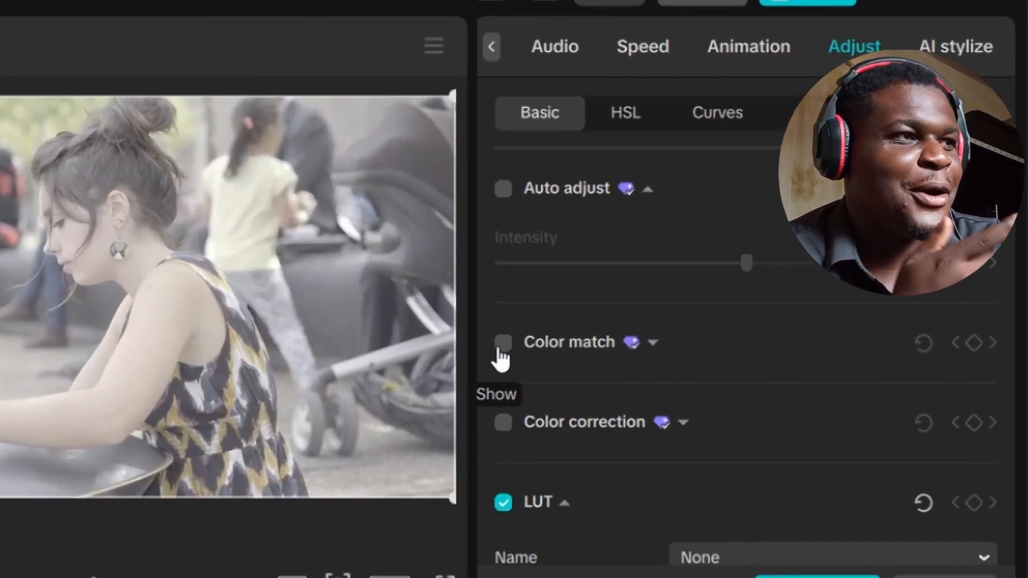
- Enable Color match for the clip and dismiss the source frame selection without choosing a frame
left_click(501, 345)
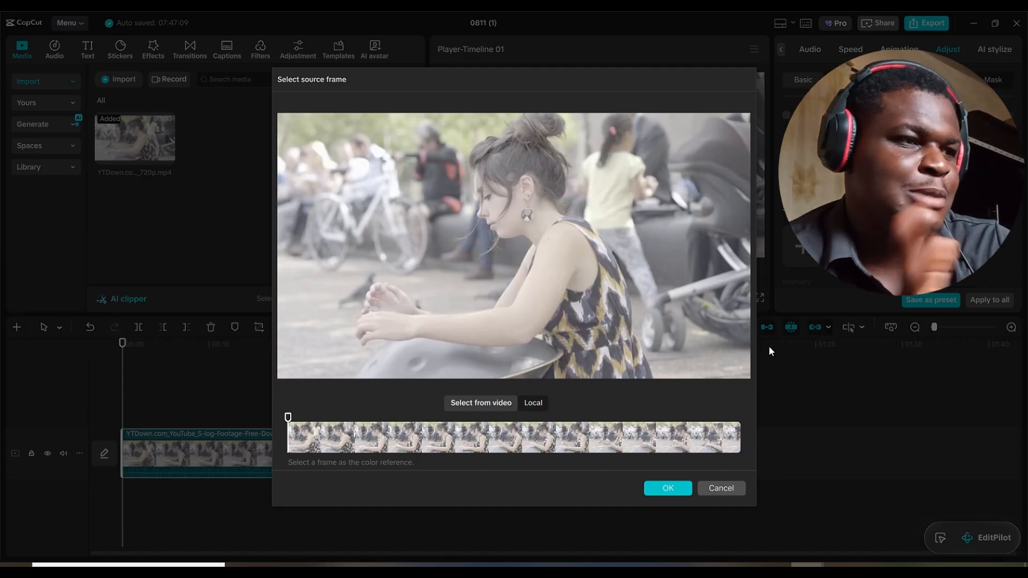
left_click(718, 488)
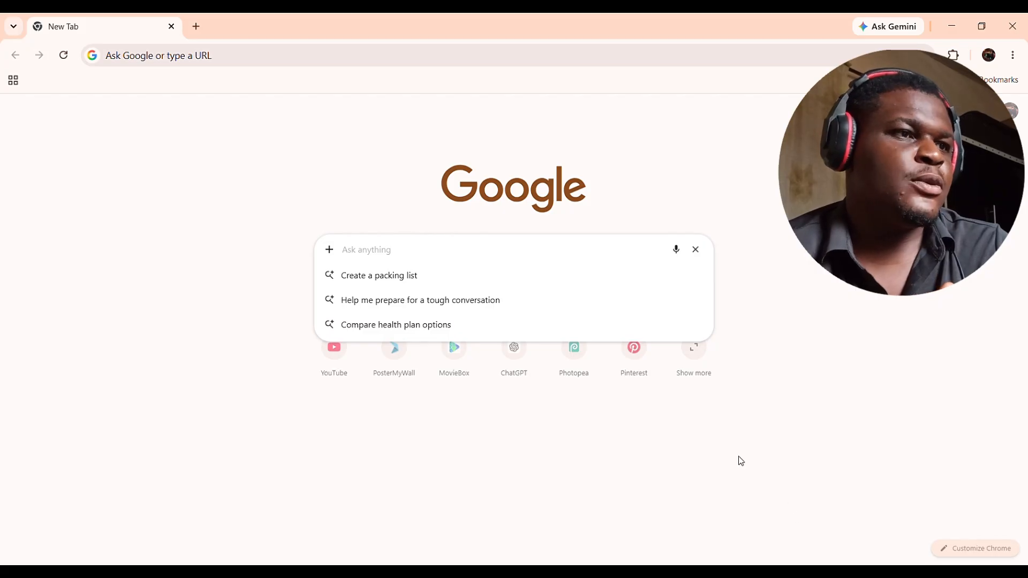
- Switch to the Chrome browser, search Google Images for "color grade image" and browse for a grading reference
type("c")
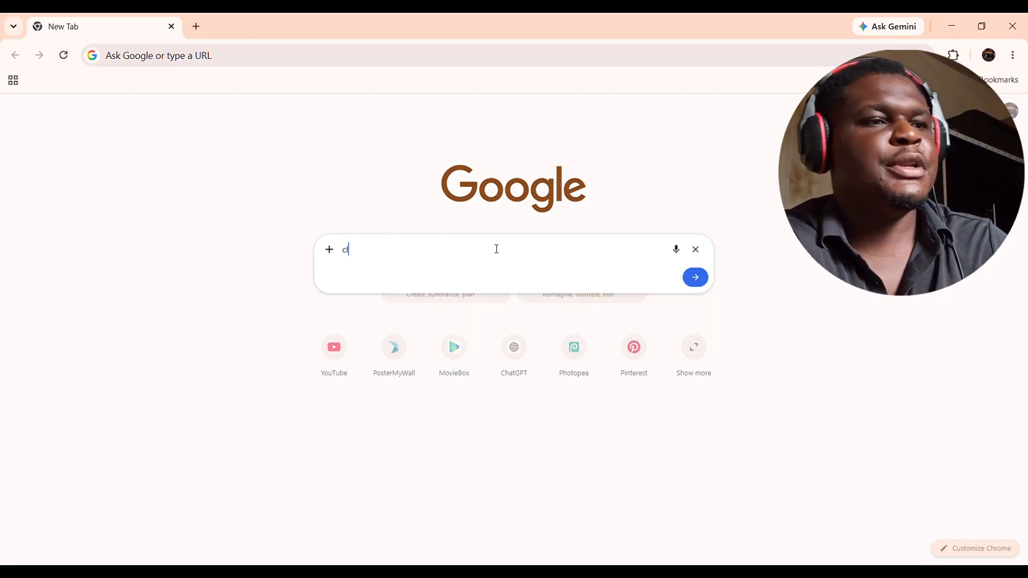
type("olor grade image")
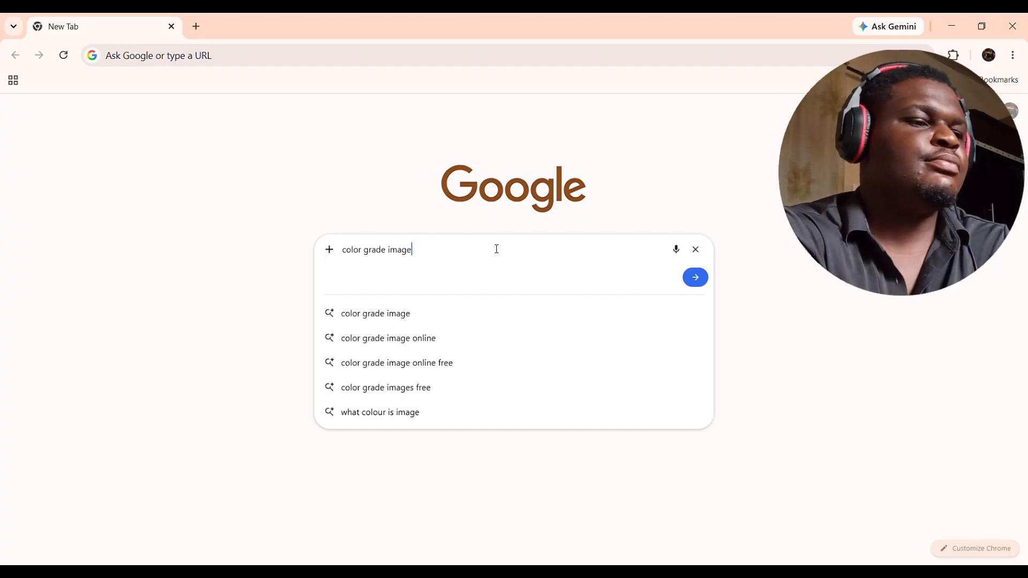
key("Return")
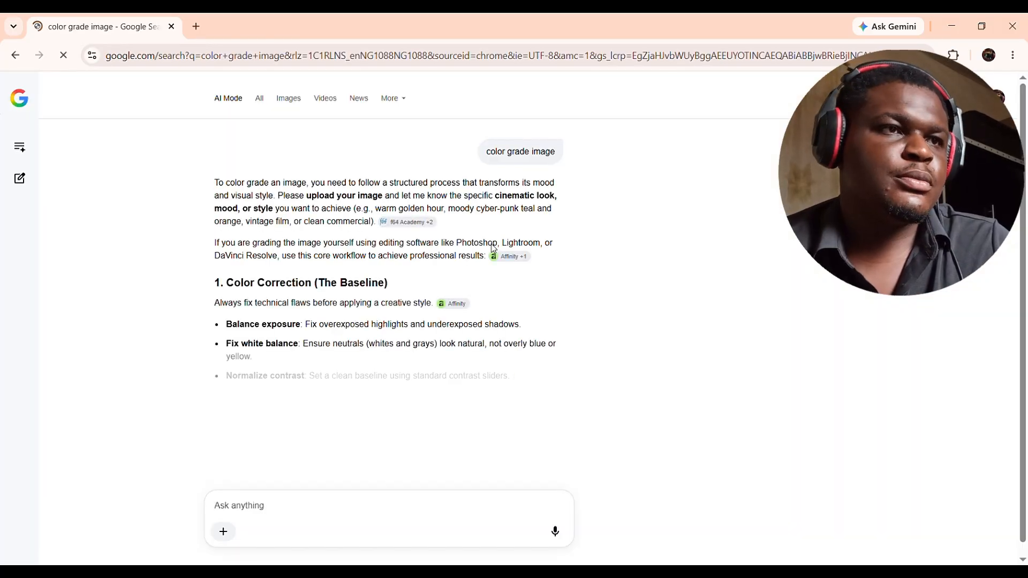
left_click(289, 101)
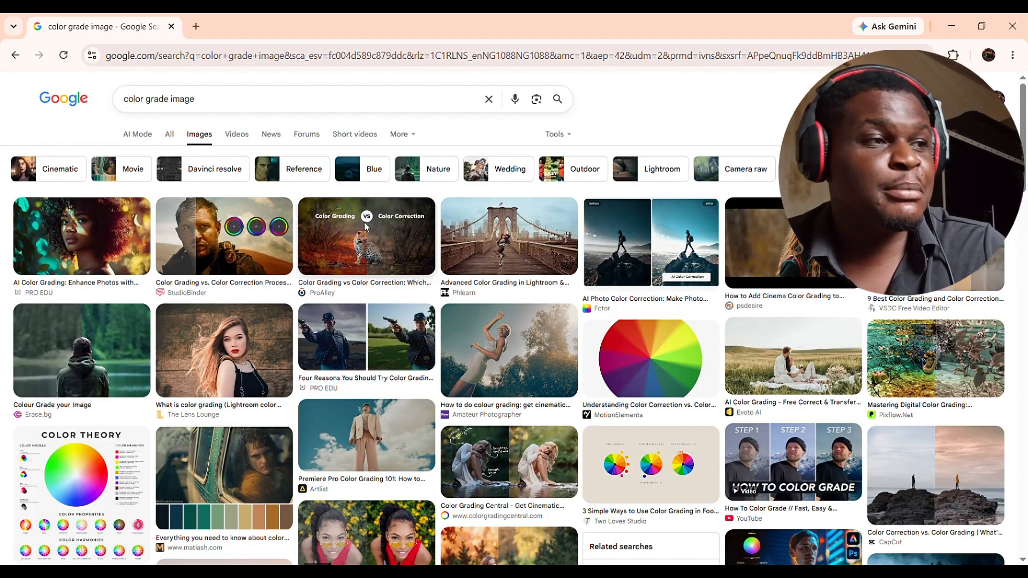
scroll(368, 227, "down", 8)
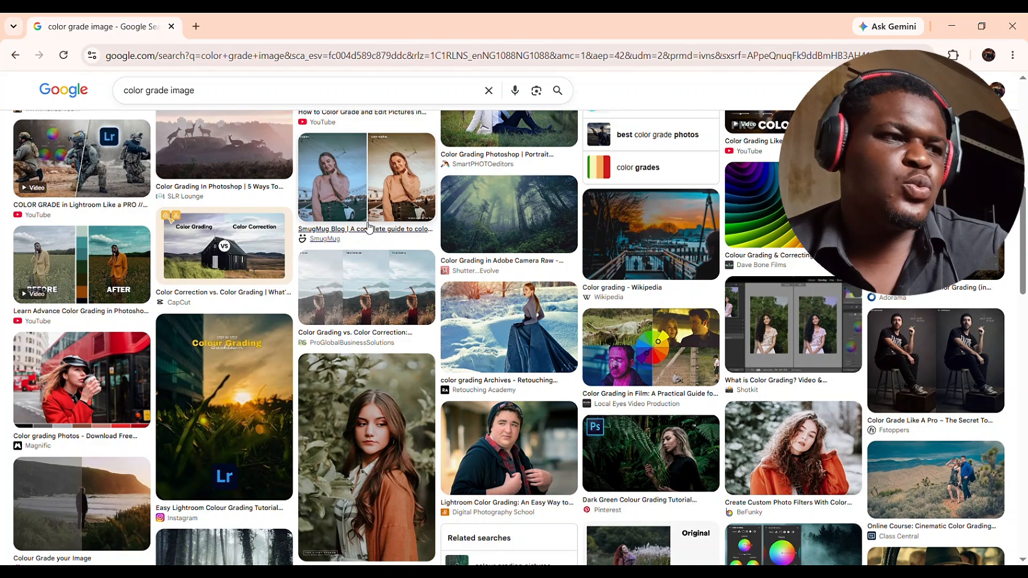
scroll(368, 227, "down", 10)
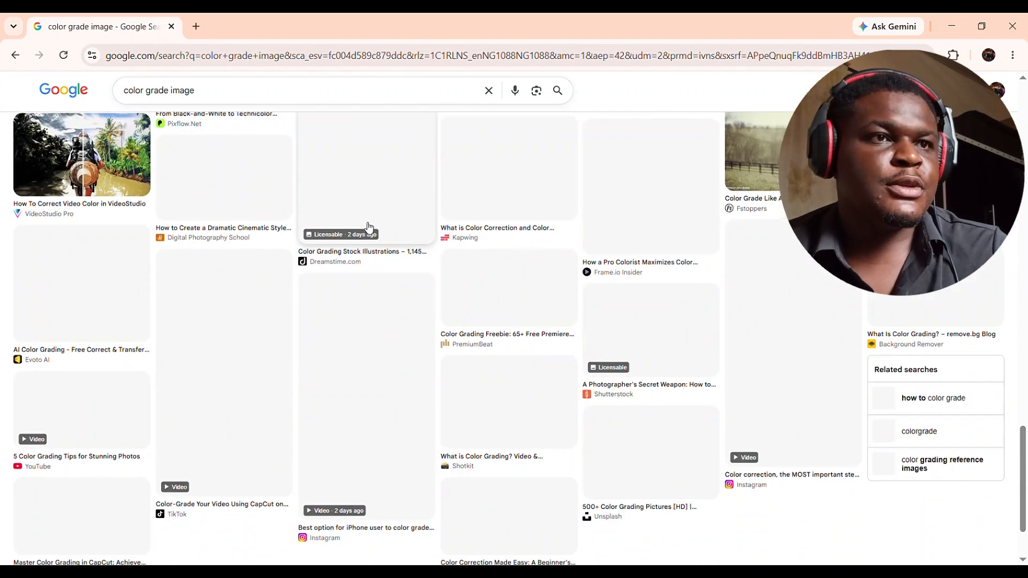
scroll(368, 227, "up", 8)
scroll(368, 227, "down", 10)
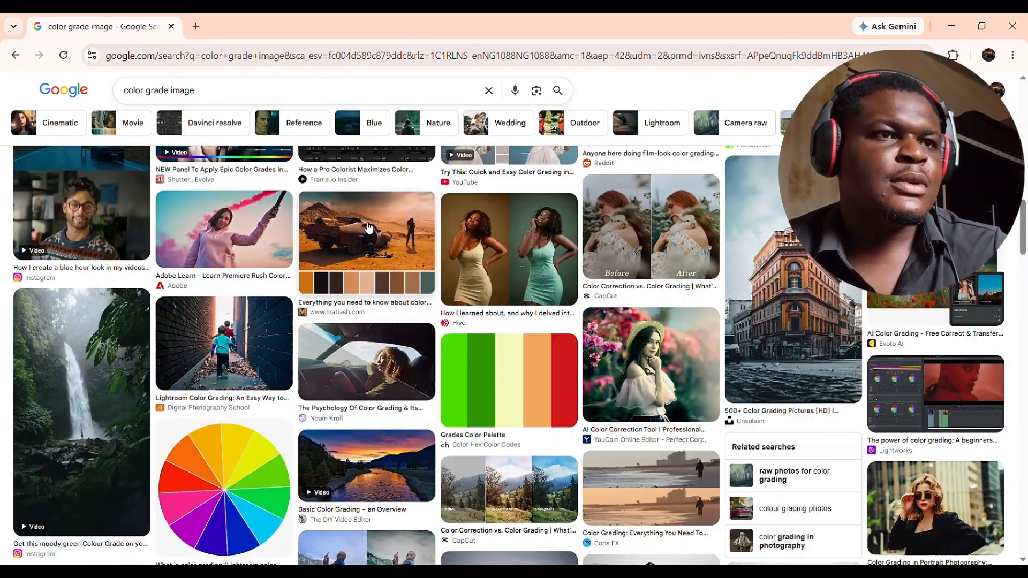
- Refine the image search to "color grade market image" and pick the dark fruit market stall photo
left_click(175, 98)
type("market")
key("Return")
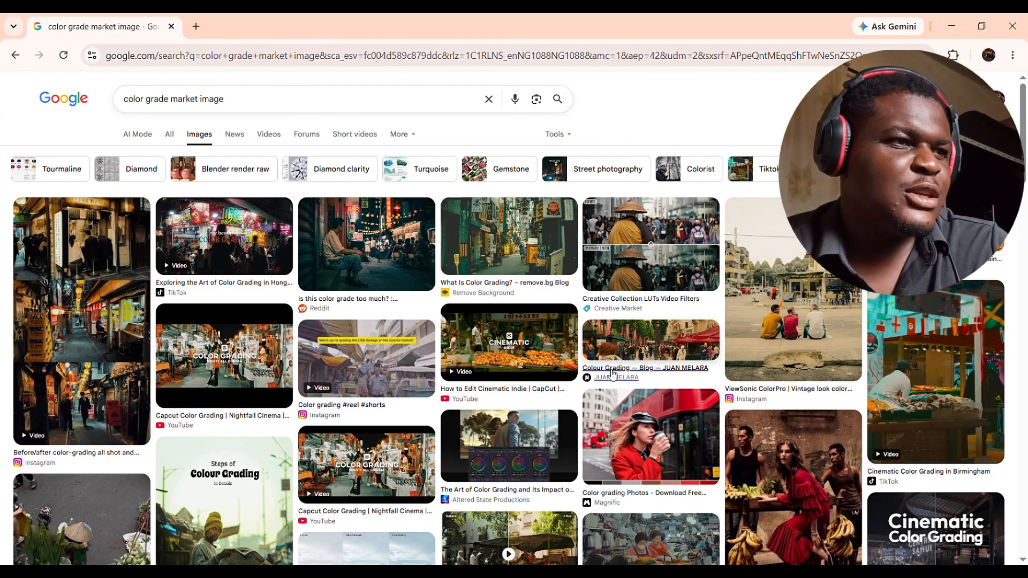
scroll(613, 375, "down", 5)
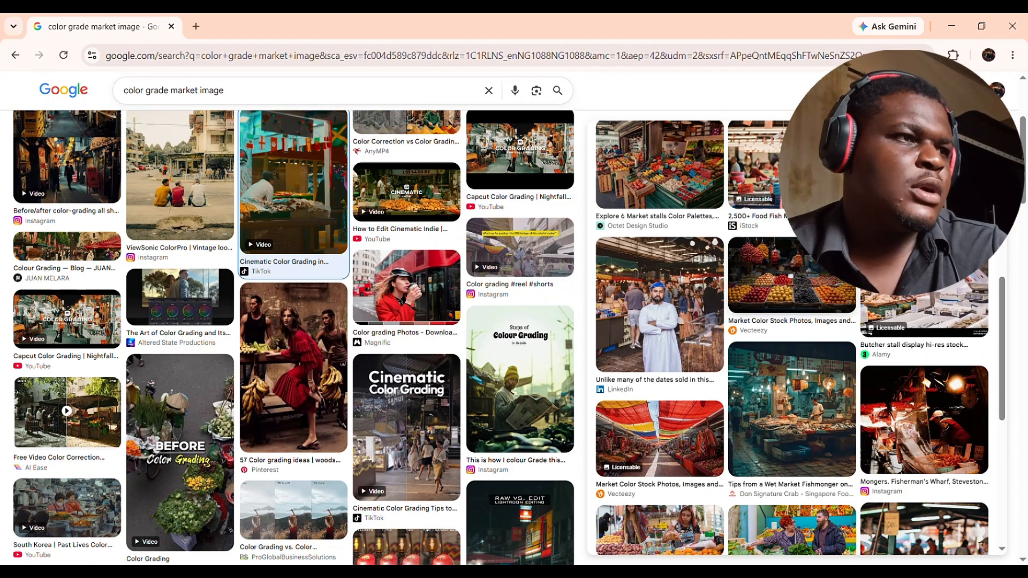
left_click(817, 267)
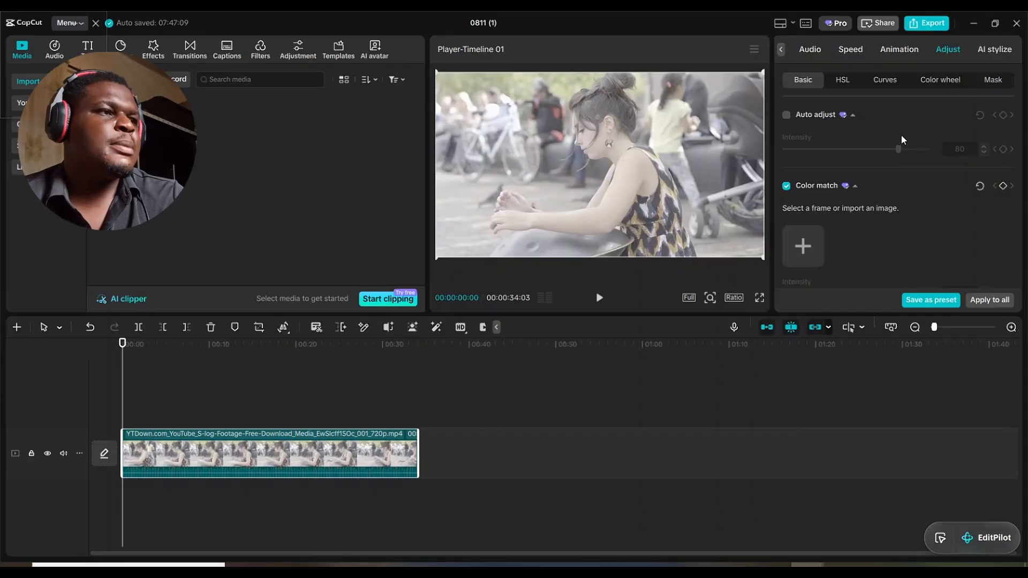
- Return to CapCut and load the local fruit market image "images (2)" from Downloads as the clip's Color match reference
scroll(770, 129, "down", 3)
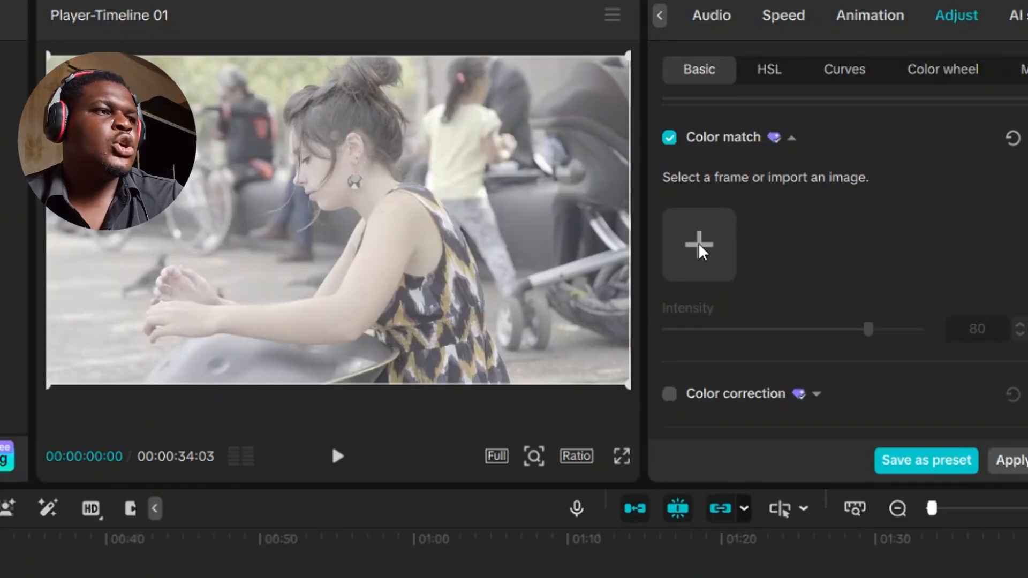
left_click(700, 258)
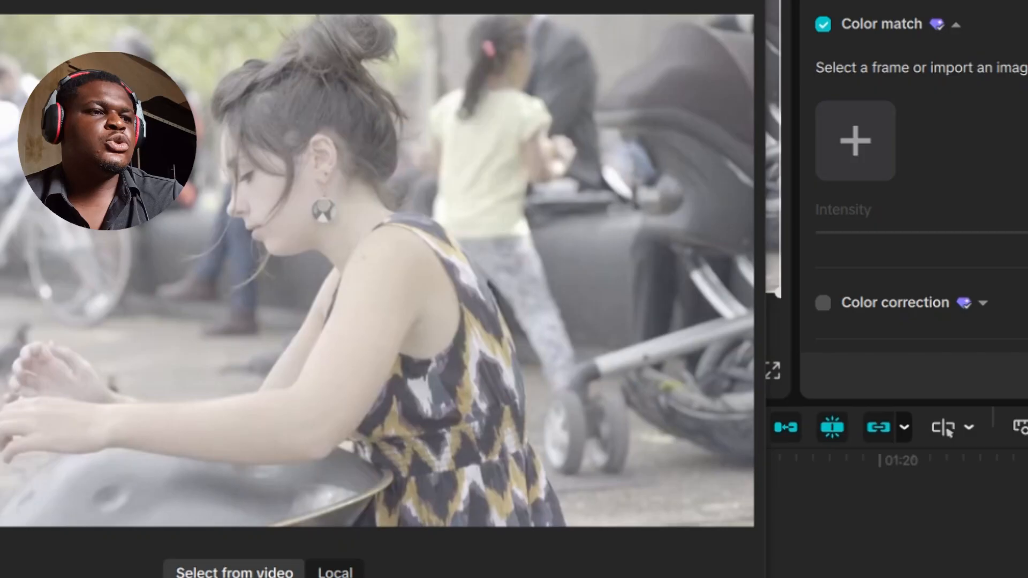
left_click(337, 571)
left_click(294, 104)
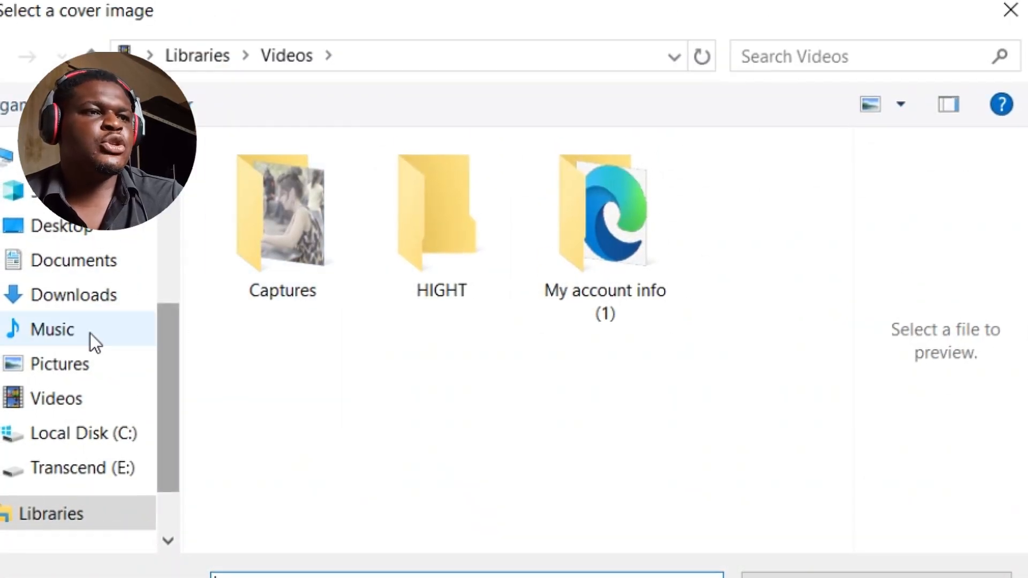
left_click(82, 299)
left_click(326, 316)
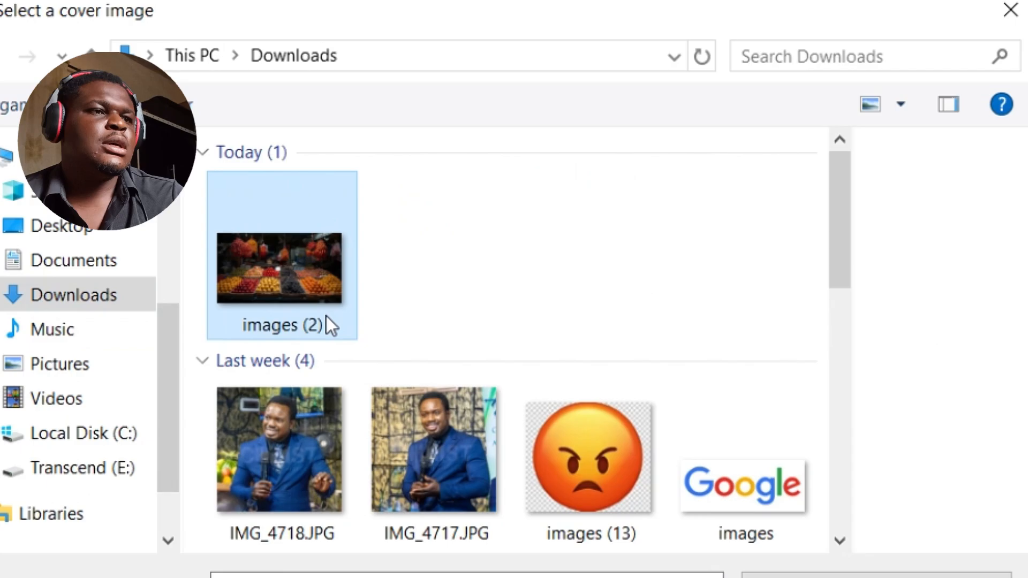
double_click(289, 280)
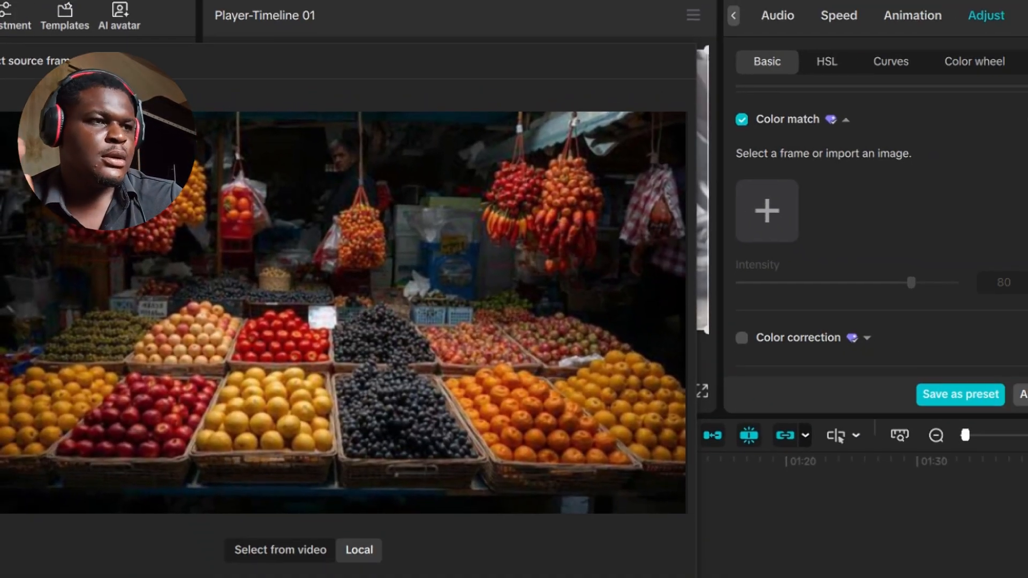
key("Return")
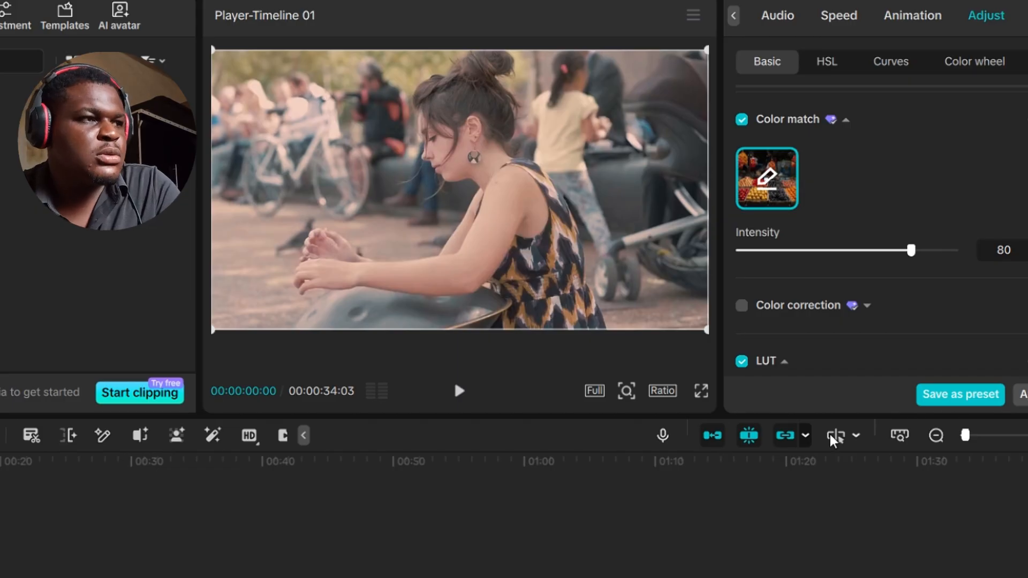
- Try a Color match intensity of 98 and compare the matched clip with its ungraded look
left_click_drag(910, 251, 950, 255)
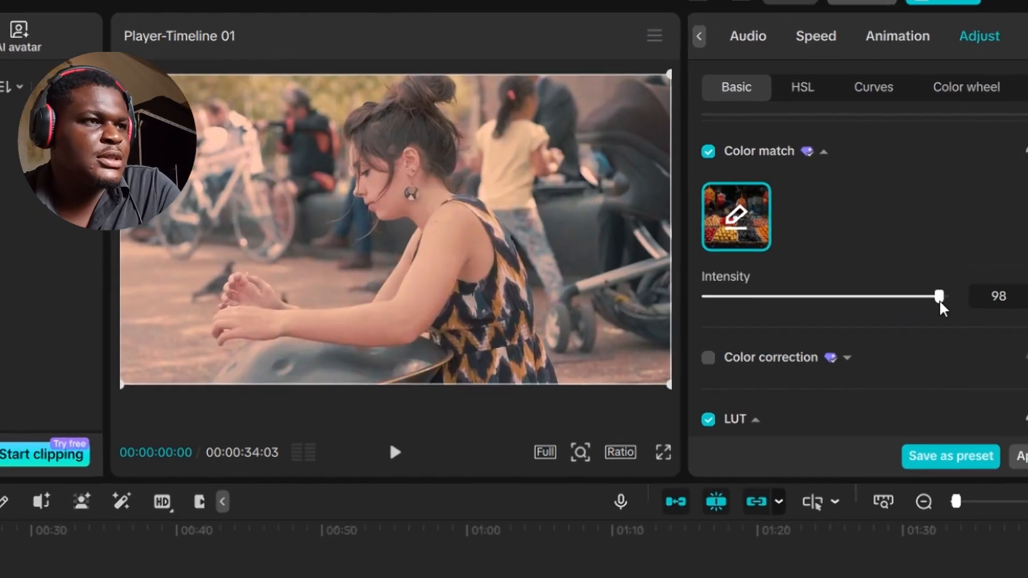
left_click_drag(941, 304, 1015, 424)
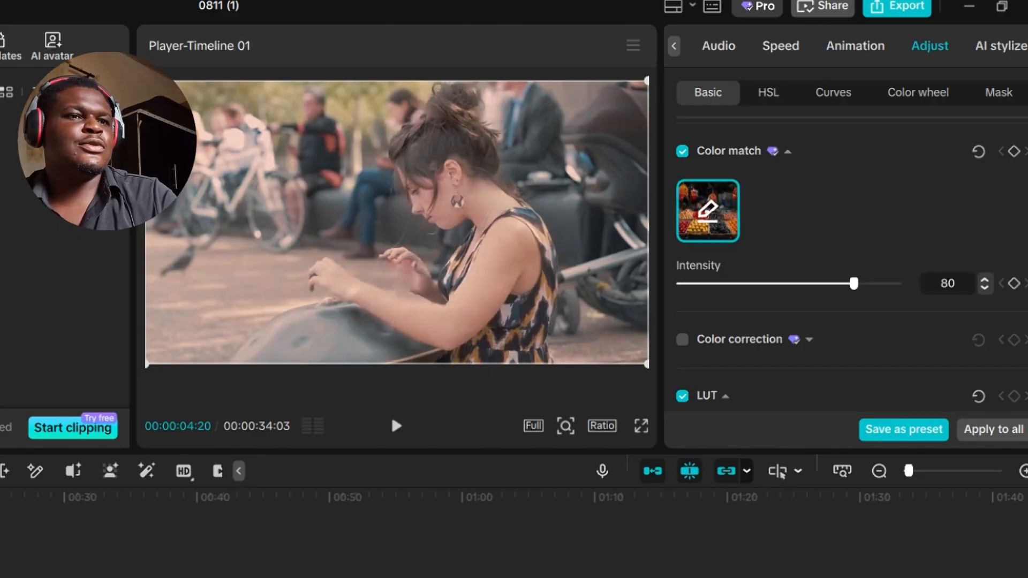
key("ctrl+z")
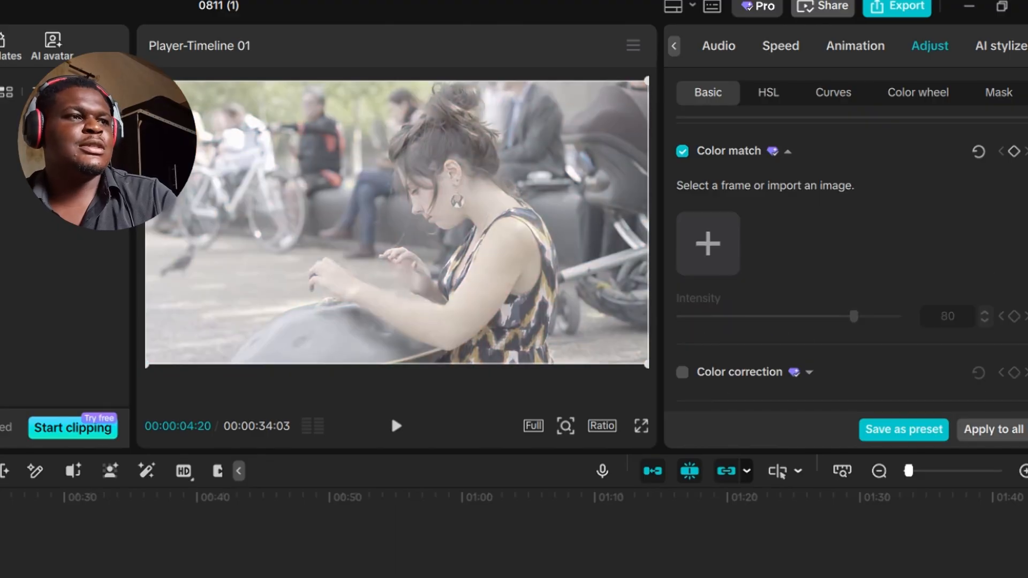
key("ctrl+shift+z")
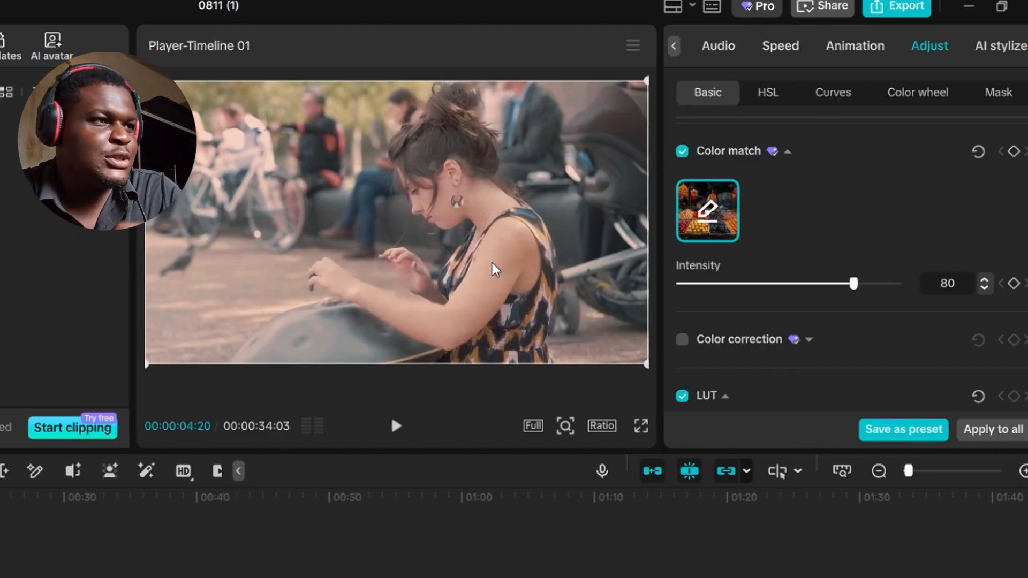
- Turn off Color match for the clip and look through the LUT and the manual color and lightness adjustments
left_click(682, 152)
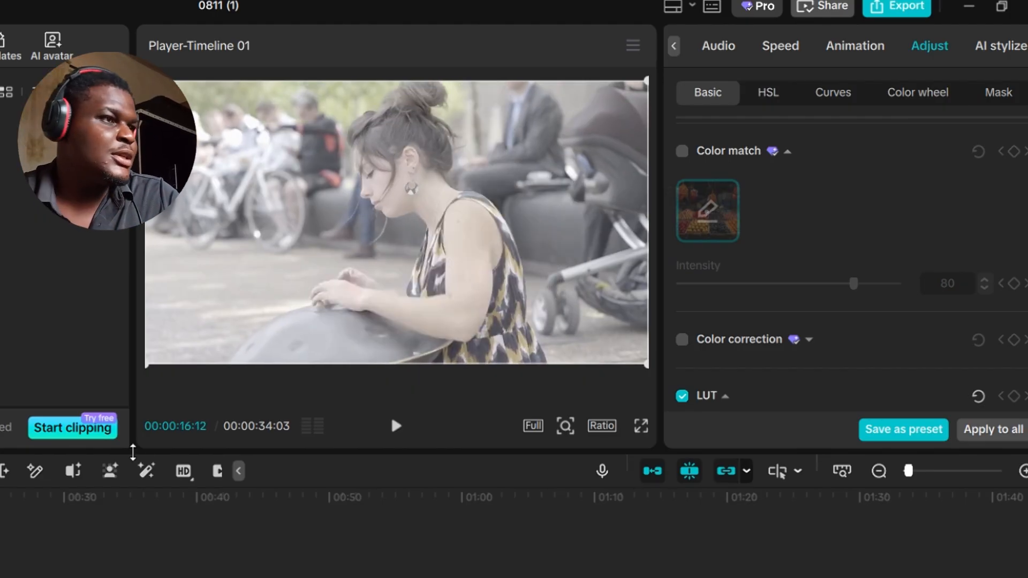
scroll(931, 288, "down", 7)
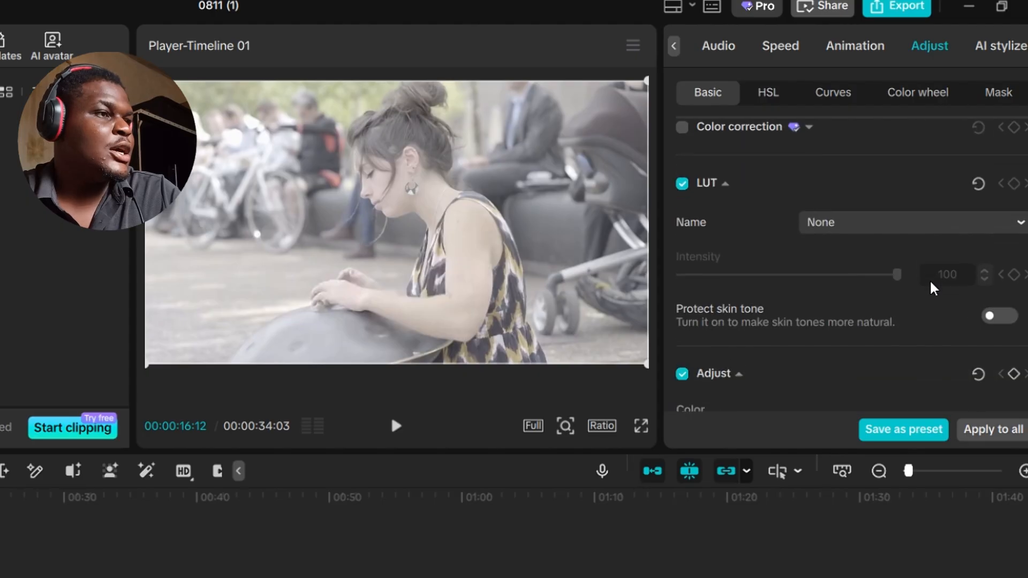
scroll(931, 287, "down", 2)
scroll(931, 288, "down", 2)
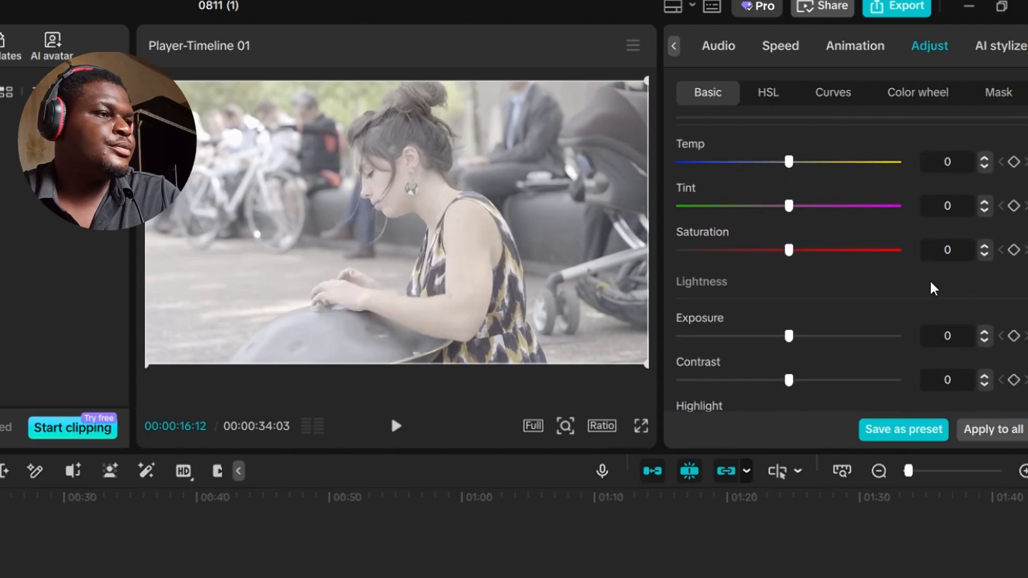
scroll(931, 288, "down", 2)
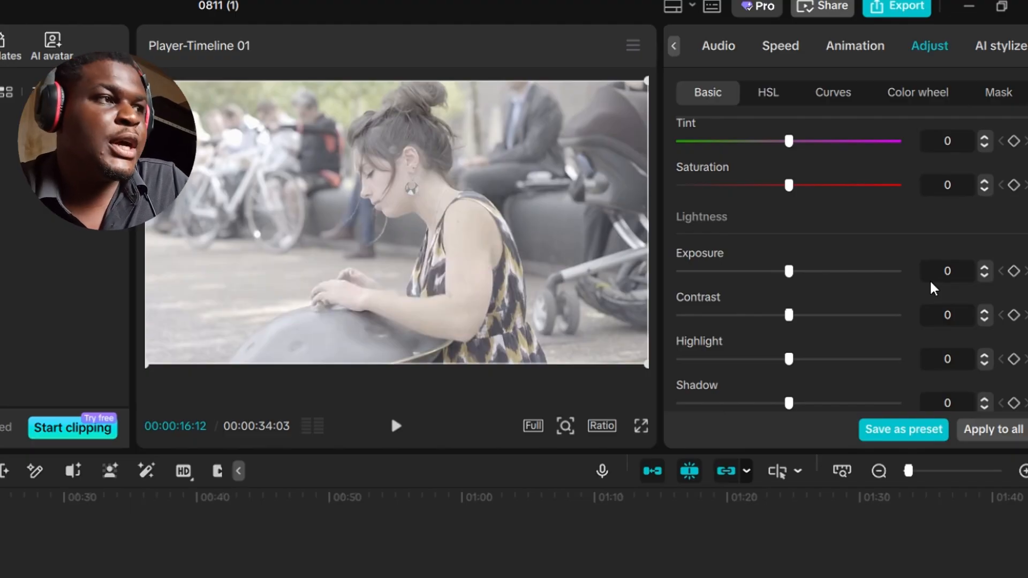
scroll(931, 288, "down", 3)
scroll(932, 288, "up", 5)
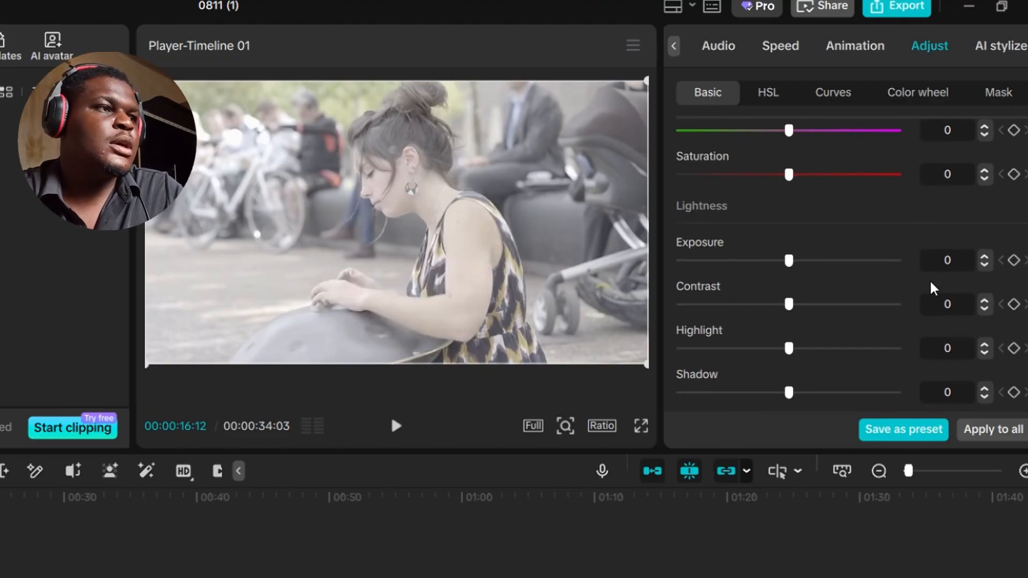
scroll(933, 288, "up", 1)
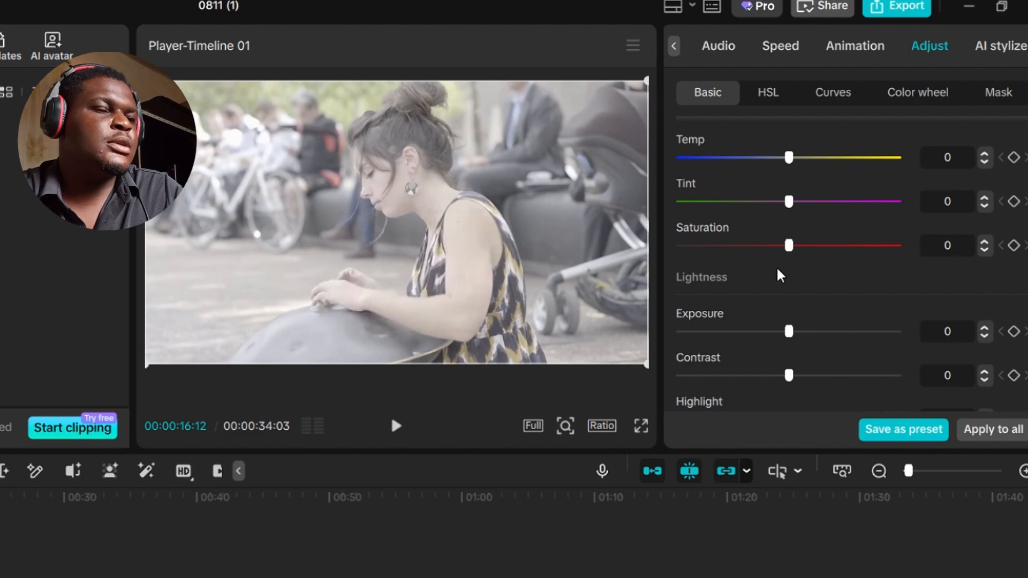
scroll(779, 275, "down", 5)
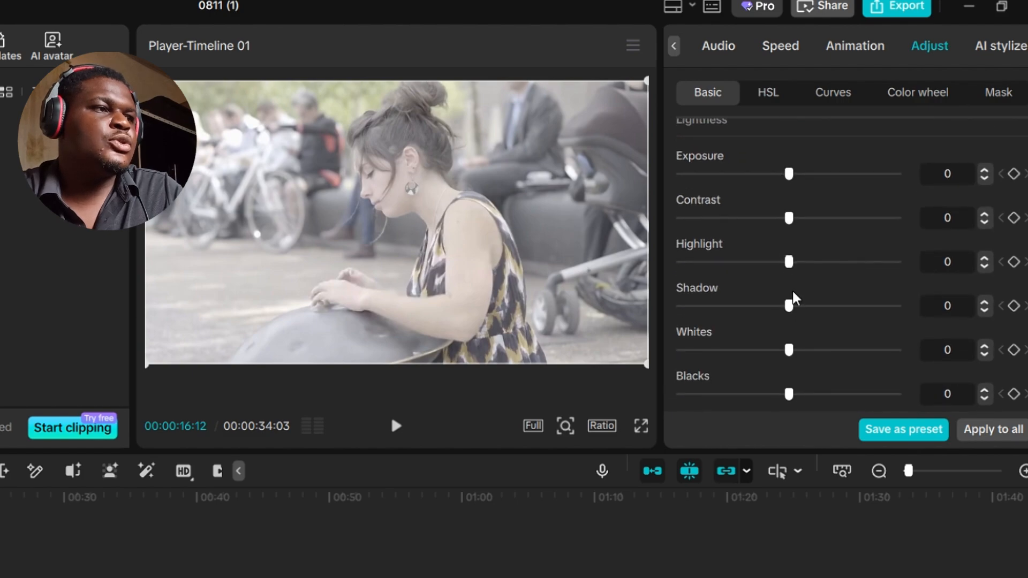
- Lower the clip's shadow to -41, whites to -8 and highlight to -13
left_click_drag(764, 306, 698, 309)
left_click_drag(737, 349, 769, 354)
left_click_drag(789, 262, 761, 261)
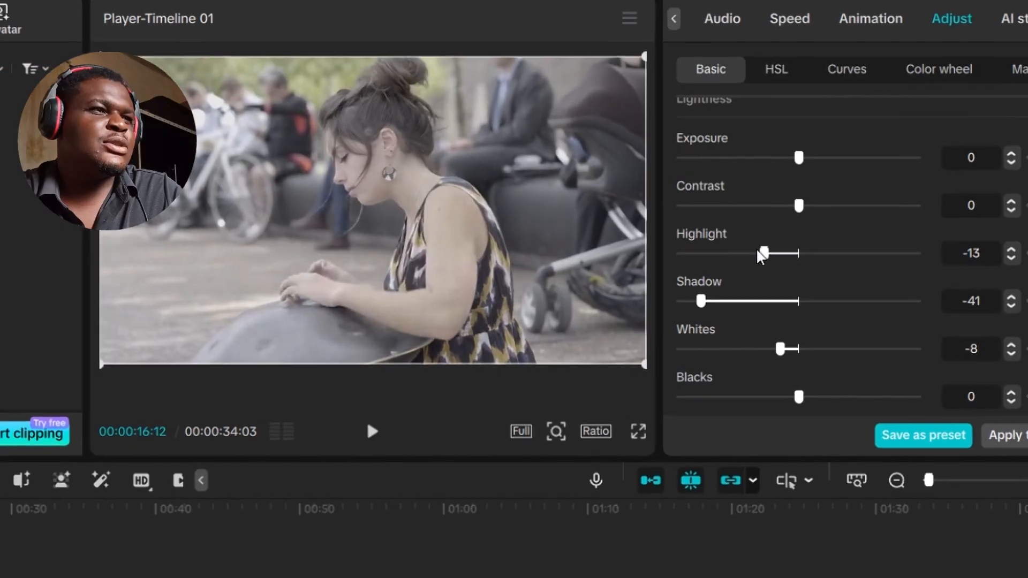
- Raise the clip's contrast to 21 and readjust its shadow level
left_click_drag(844, 201, 853, 206)
left_click_drag(739, 303, 725, 303)
scroll(727, 309, "down", 1)
scroll(726, 309, "up", 5)
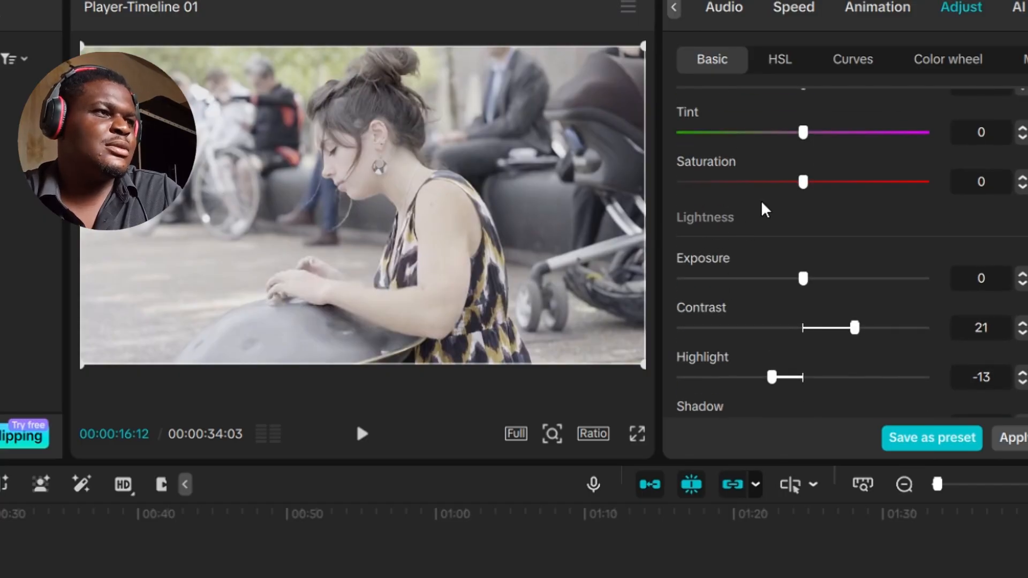
- Raise the clip's saturation to 35 and lower its exposure to -4
left_click_drag(837, 185, 886, 188)
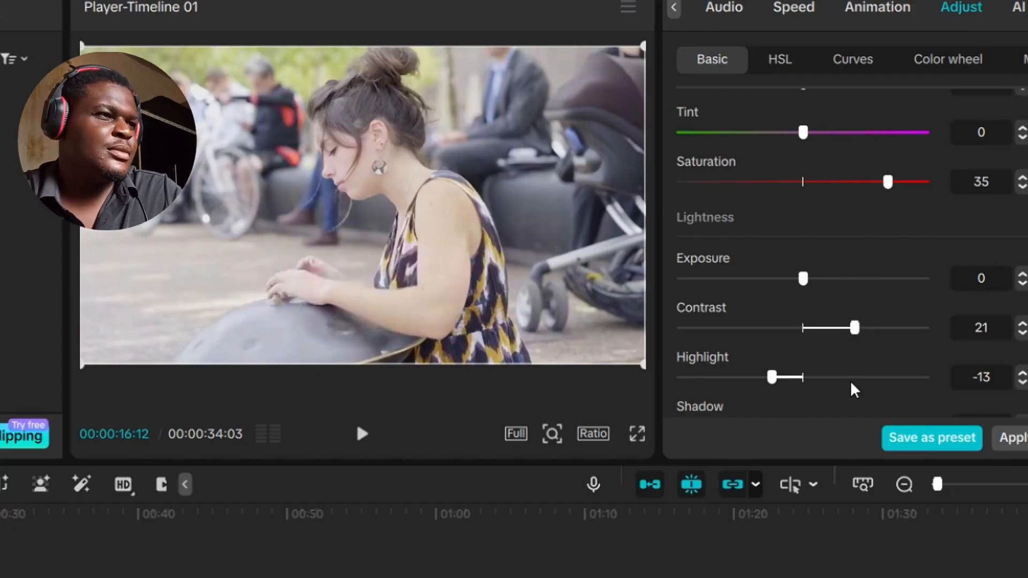
left_click_drag(787, 278, 790, 277)
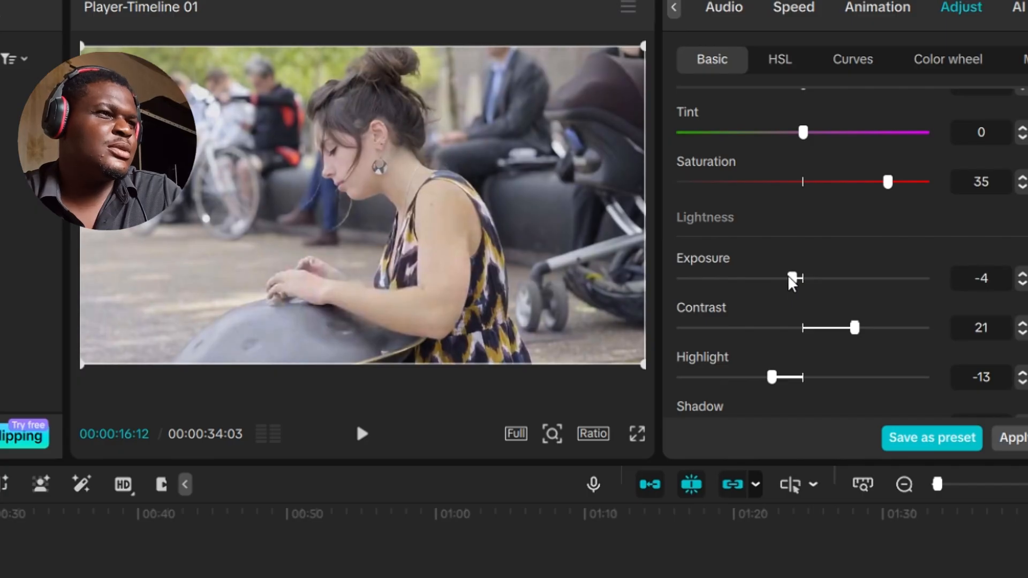
- Set the clip's brilliance to -13 and its blacks to -7
scroll(793, 281, "down", 5)
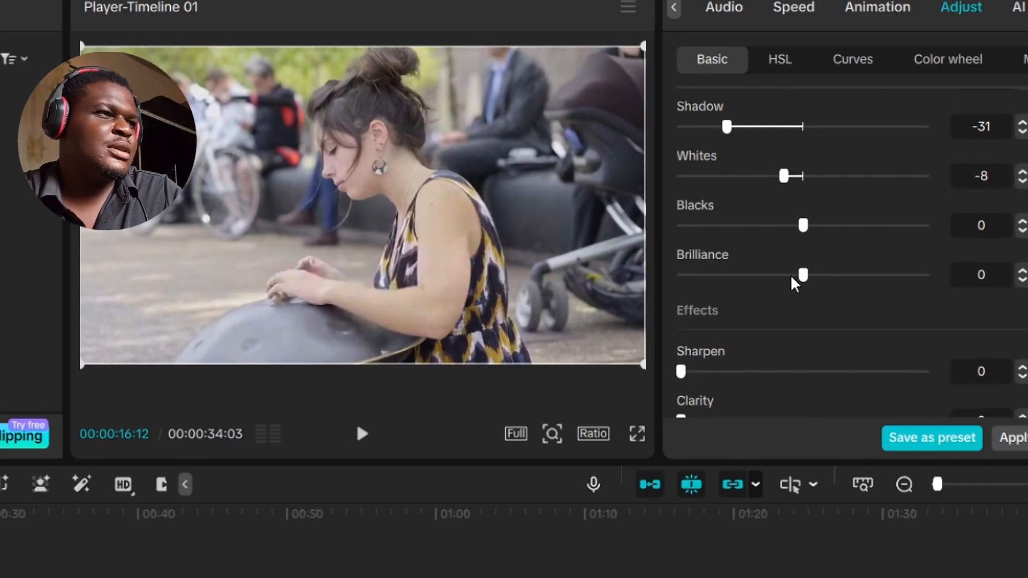
left_click_drag(803, 275, 815, 275)
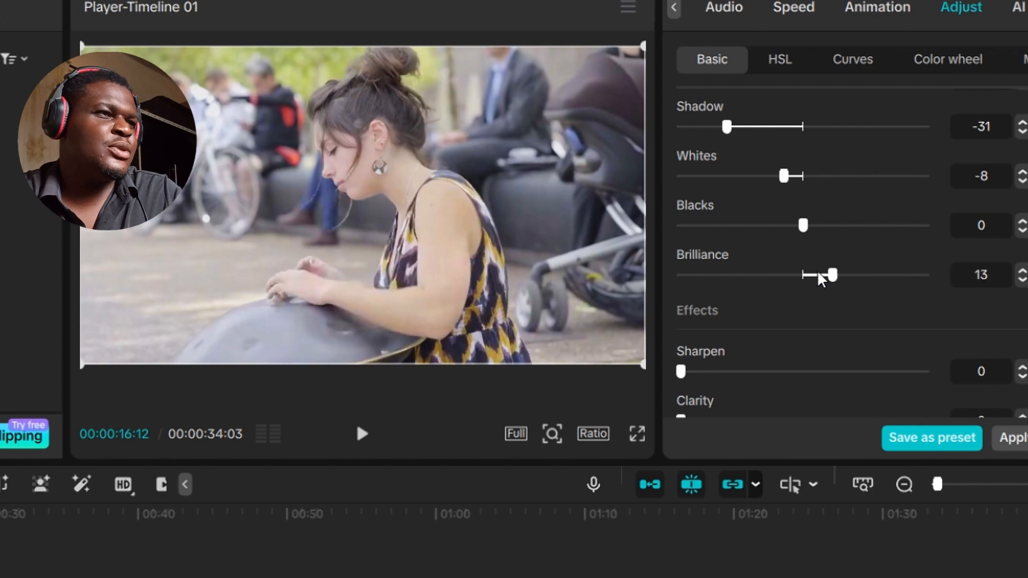
left_click_drag(817, 272, 769, 274)
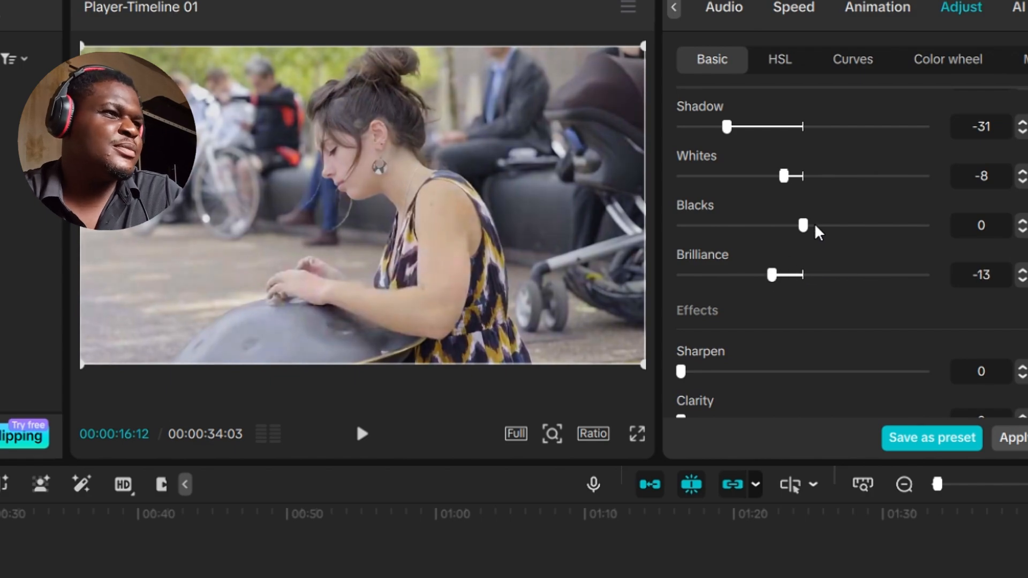
left_click_drag(793, 230, 783, 231)
- Set the clip's sharpen effect to 4 and raise its saturation to 50
scroll(783, 231, "down", 3)
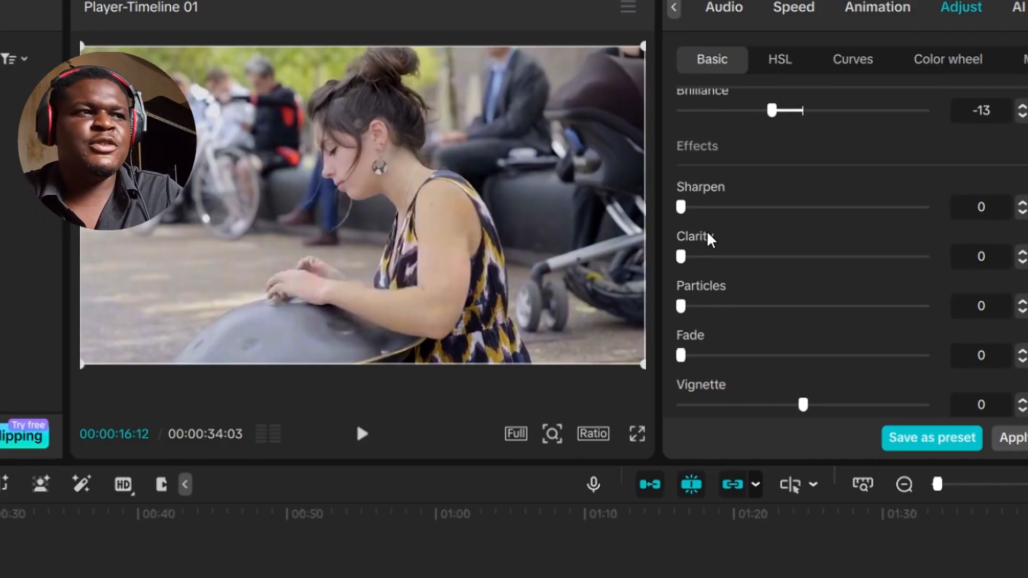
left_click_drag(689, 209, 693, 209)
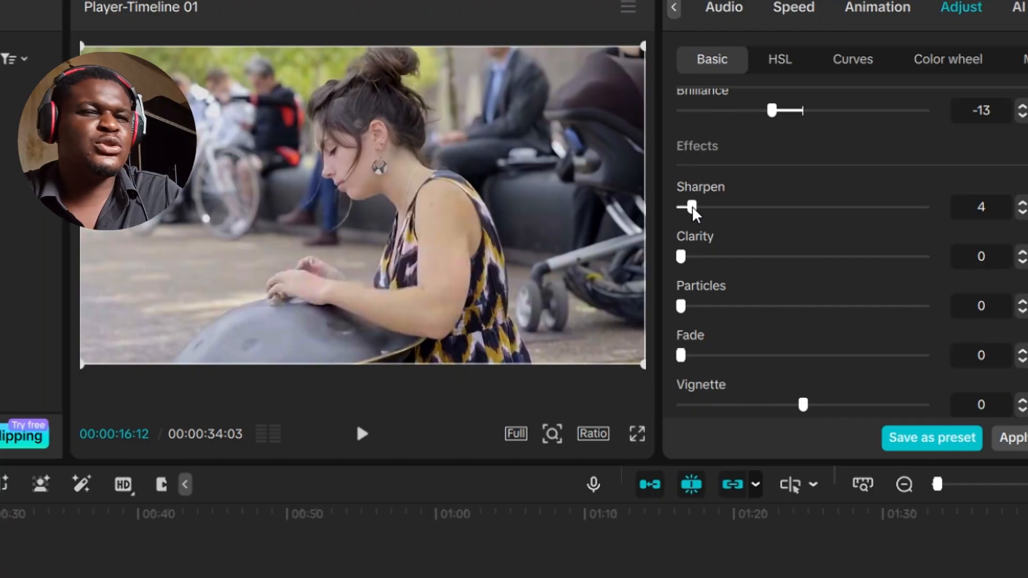
scroll(796, 206, "up", 5)
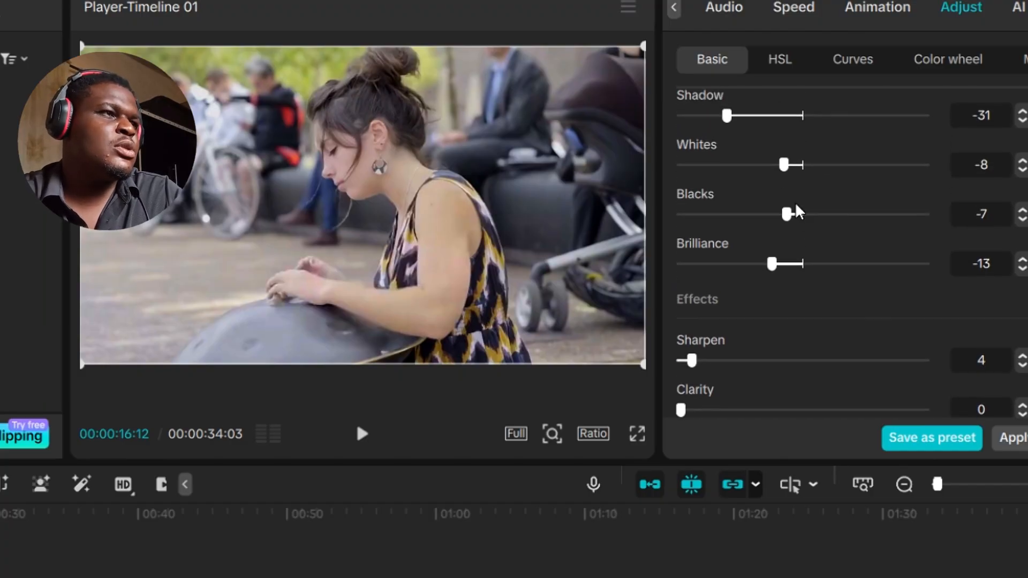
scroll(796, 205, "up", 5)
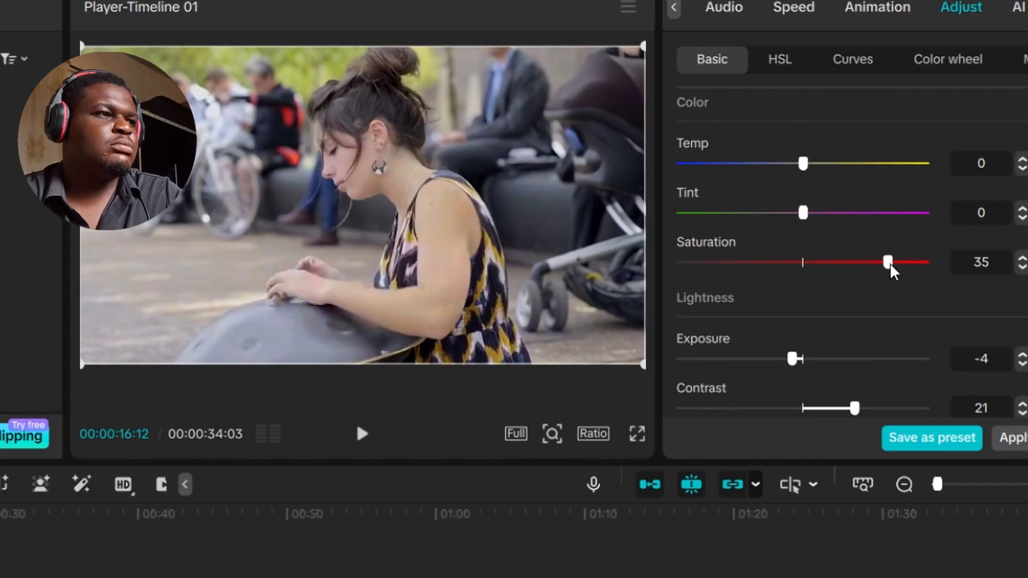
left_click_drag(892, 263, 952, 293)
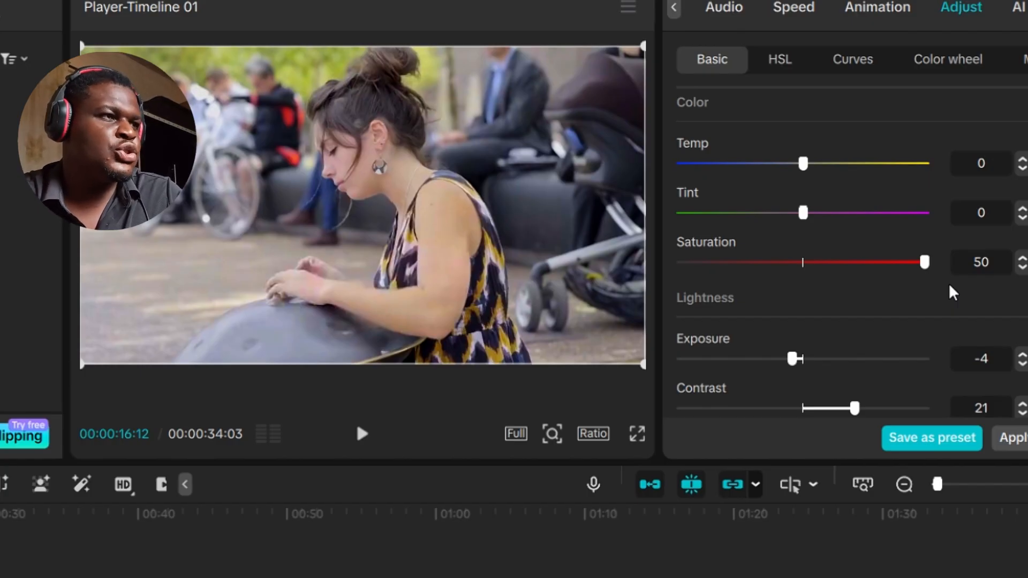
- Go to the start of the timeline, then undo and redo the last change to compare the clip's look
scroll(890, 228, "down", 5)
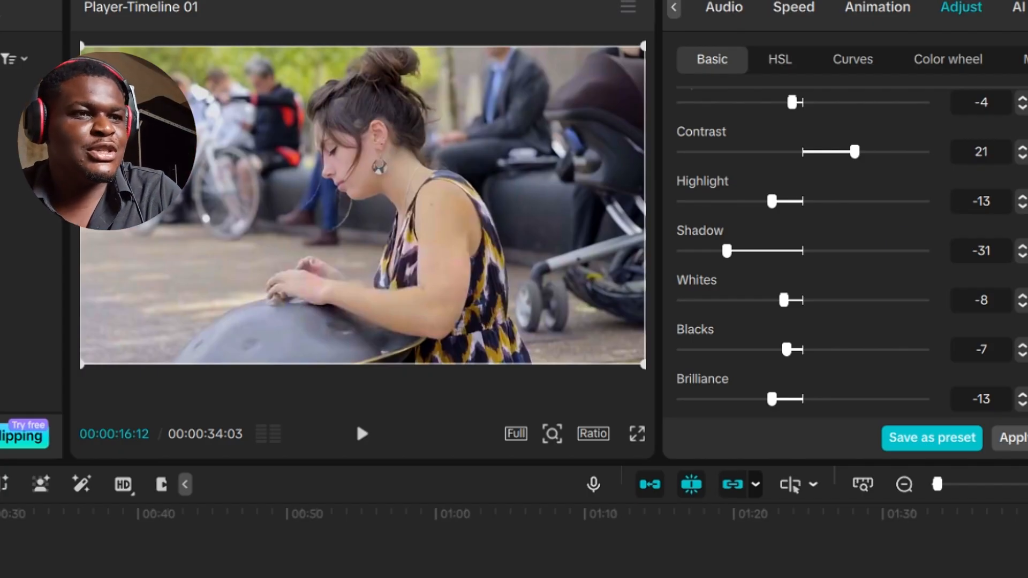
mouse_move(1, 514)
left_mouse_down()
mouse_move(50, 514)
mouse_move(0, 514)
left_mouse_up()
key("ctrl+z")
key("ctrl+shift+z")
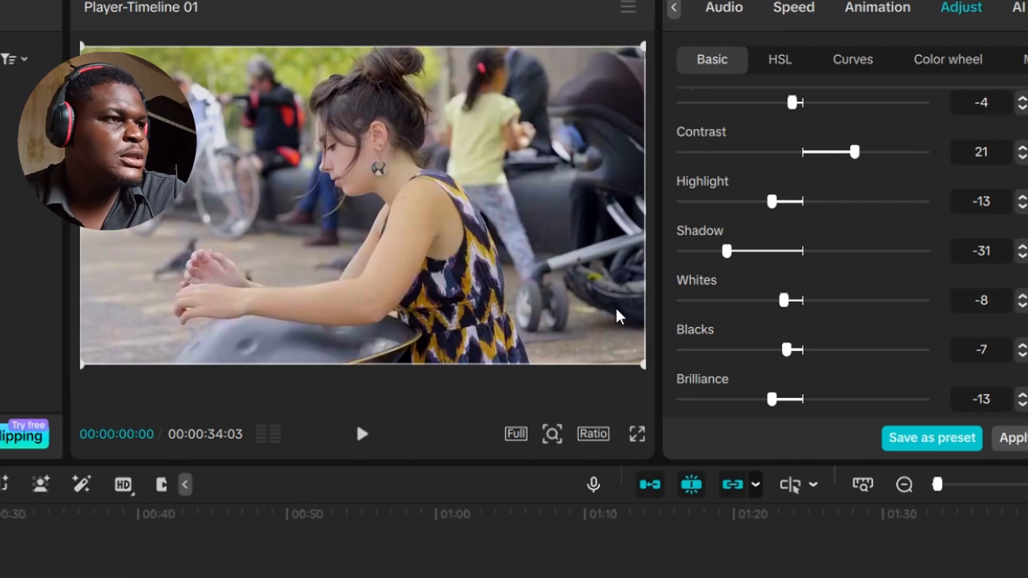
- Warm the clip with a temperature of 8 and try a tint shift, leaving the tint at 0
scroll(921, 275, "up", 5)
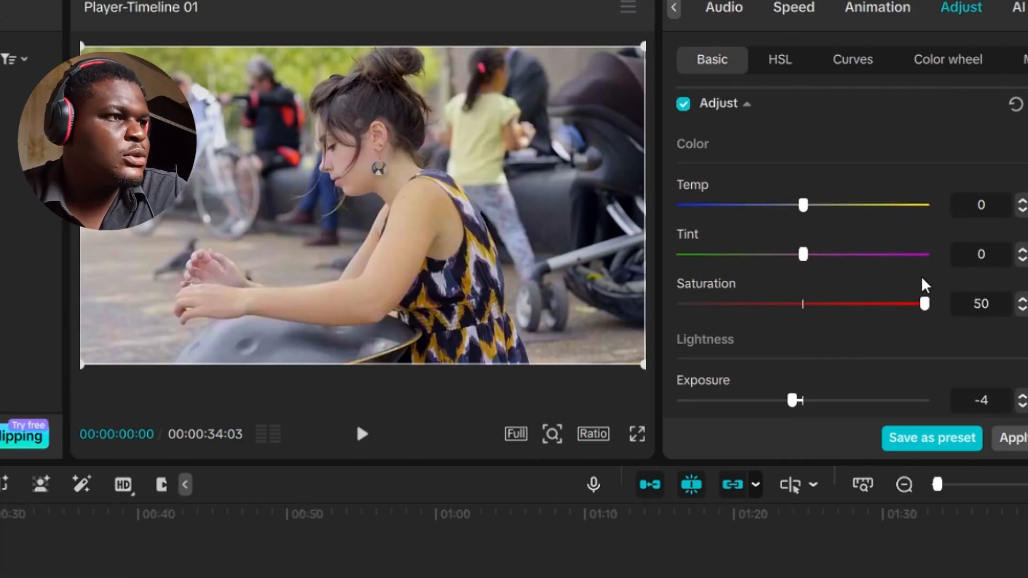
scroll(921, 279, "up", 4)
scroll(921, 279, "down", 2)
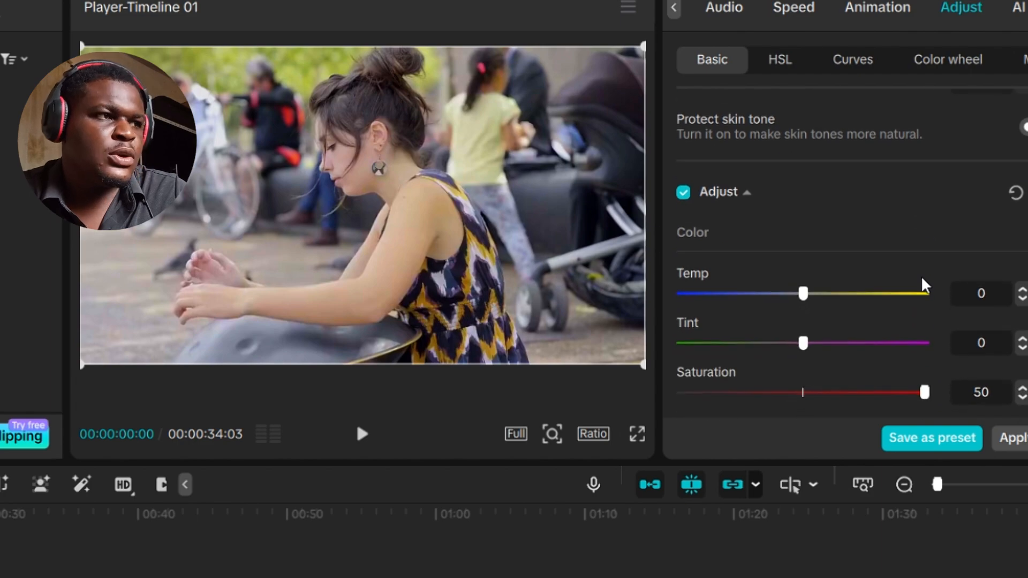
left_click(823, 294)
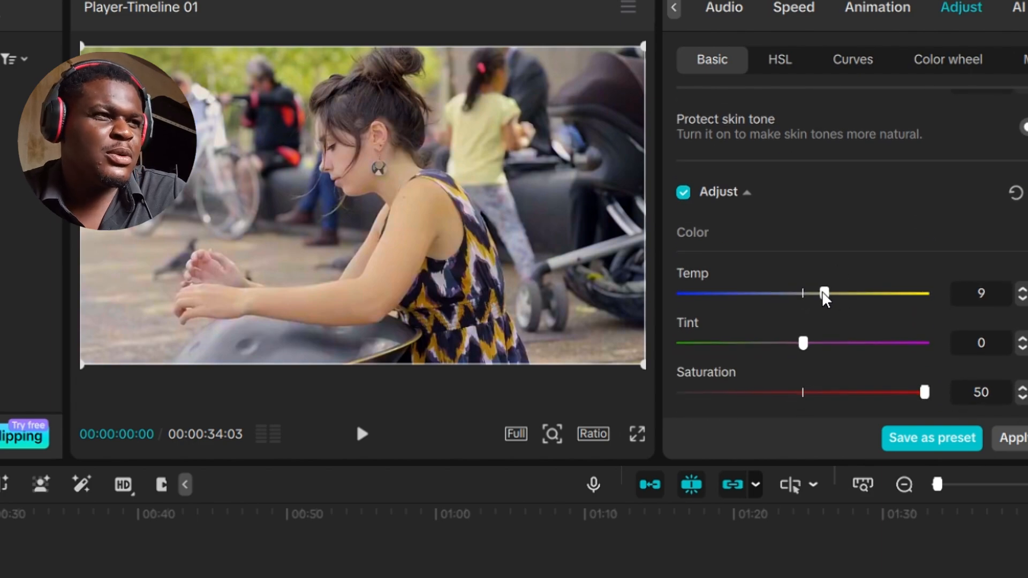
mouse_move(823, 294)
left_mouse_down()
mouse_move(849, 289)
mouse_move(748, 292)
mouse_move(818, 296)
left_mouse_up()
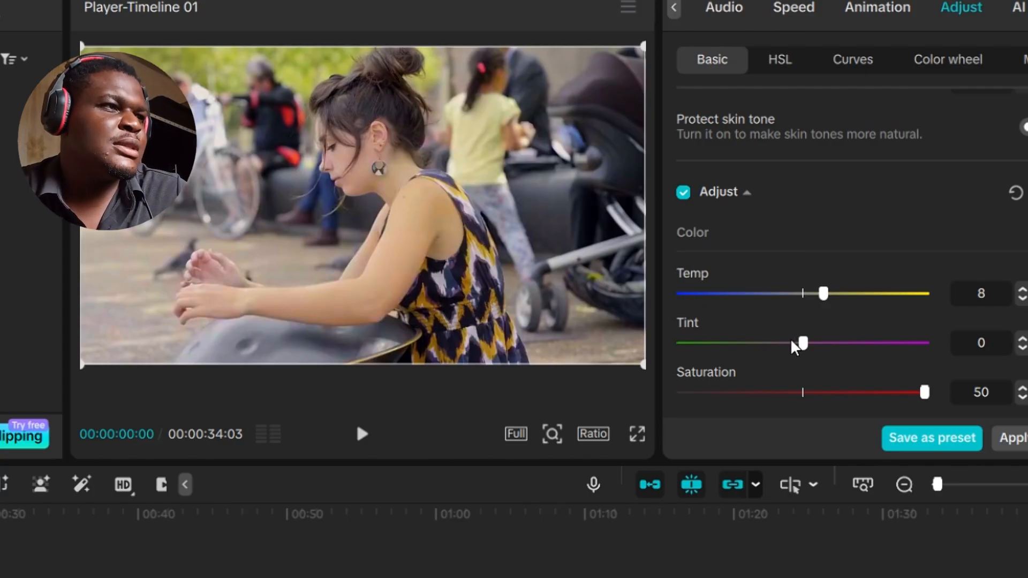
mouse_move(791, 342)
left_mouse_down()
mouse_move(760, 342)
mouse_move(827, 338)
mouse_move(802, 342)
left_mouse_up()
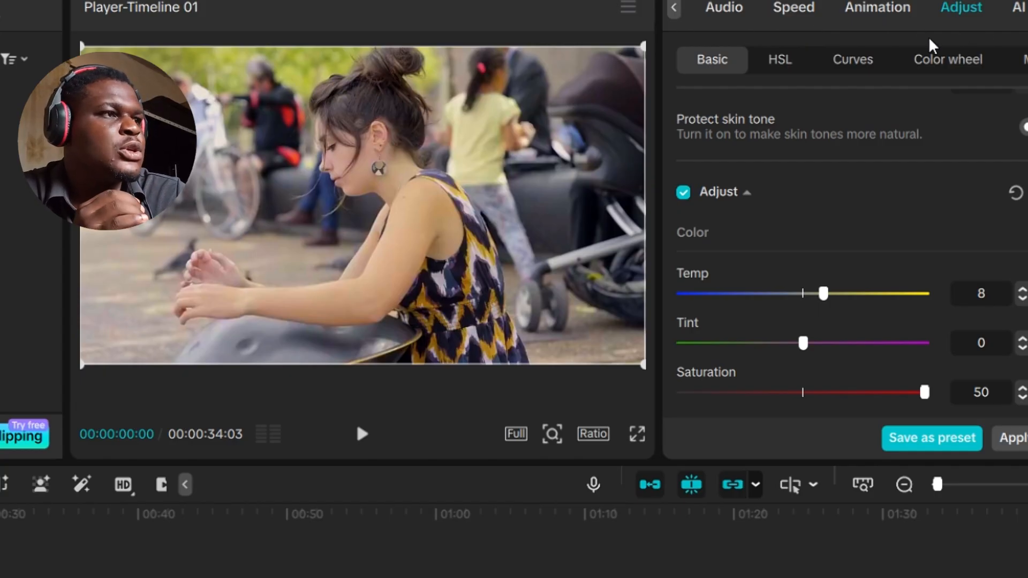
- In the HSL adjustments, set the green saturation to 100 and brightness to -88, and try adjusting the green hue
left_click(784, 63)
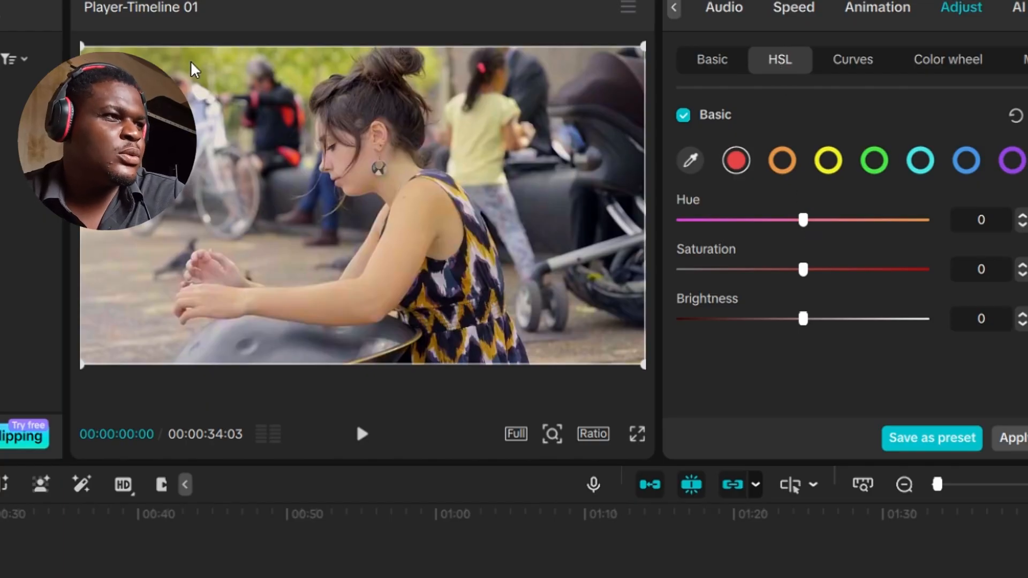
left_click(875, 161)
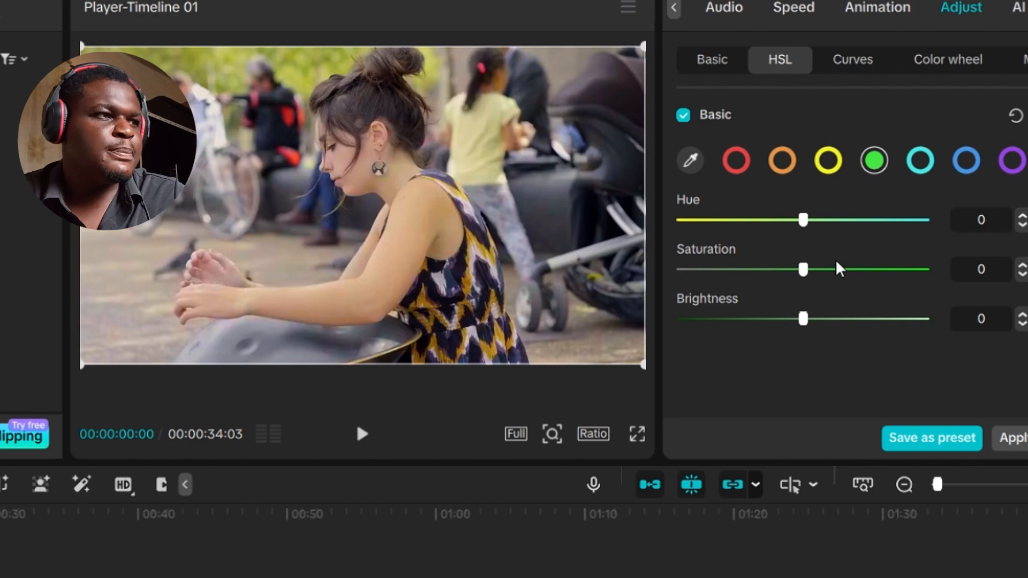
left_click_drag(848, 271, 609, 273)
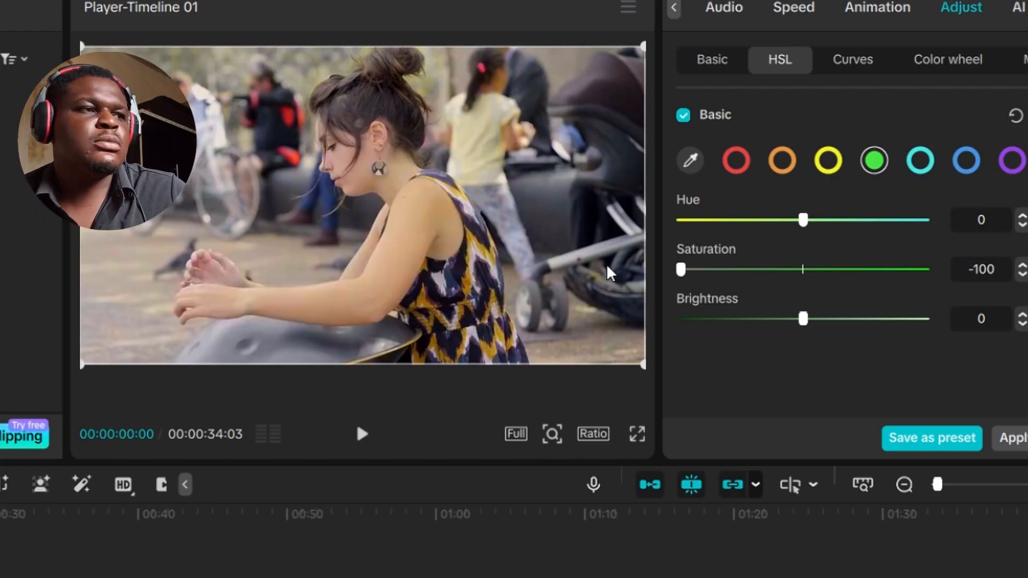
left_click_drag(609, 273, 1007, 312)
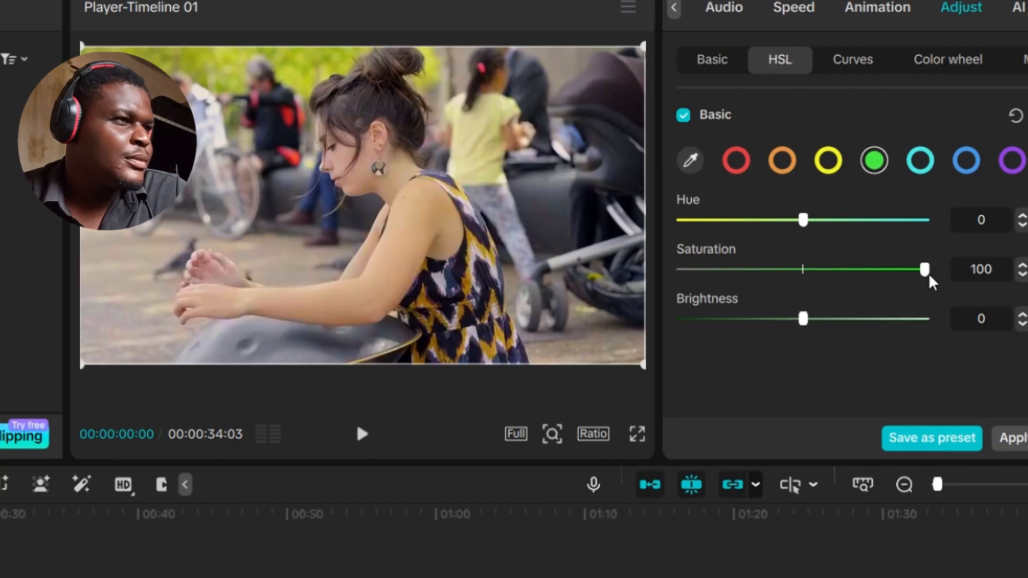
left_click_drag(814, 319, 691, 329)
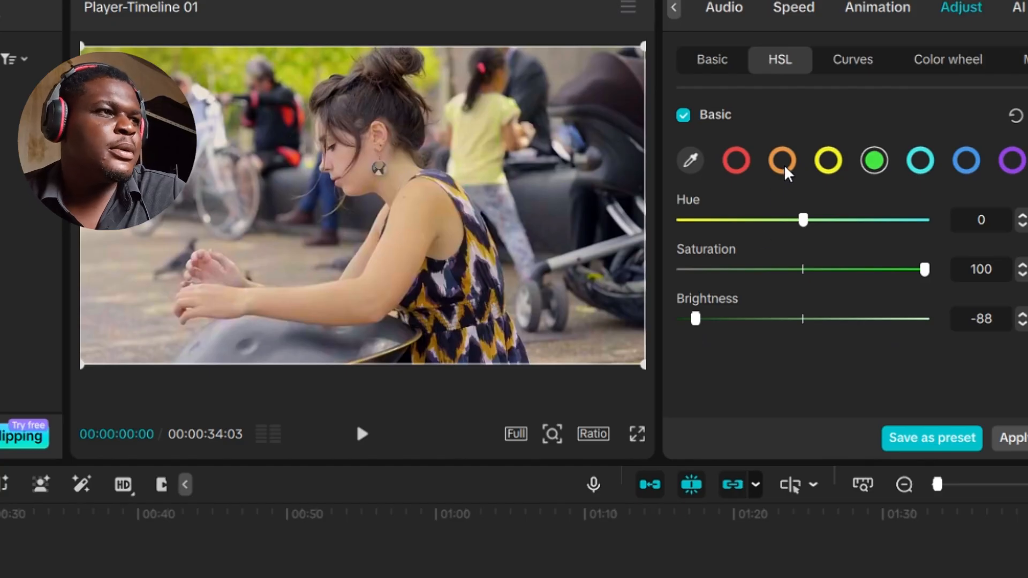
left_click_drag(801, 219, 841, 299)
- Set the HSL saturation of the blues to 100 and of the cyans to 80
left_click(962, 162)
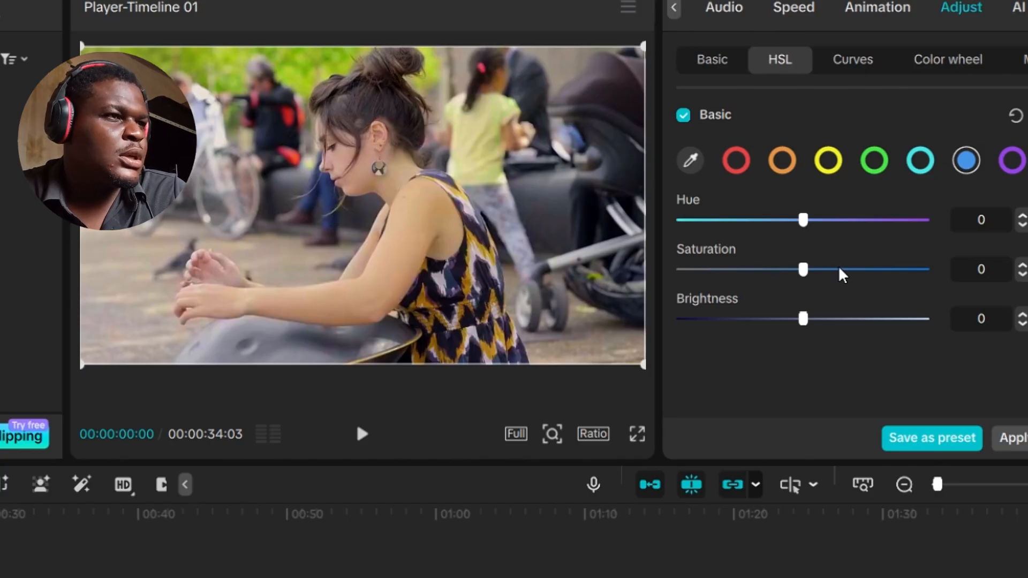
left_click_drag(844, 271, 1016, 296)
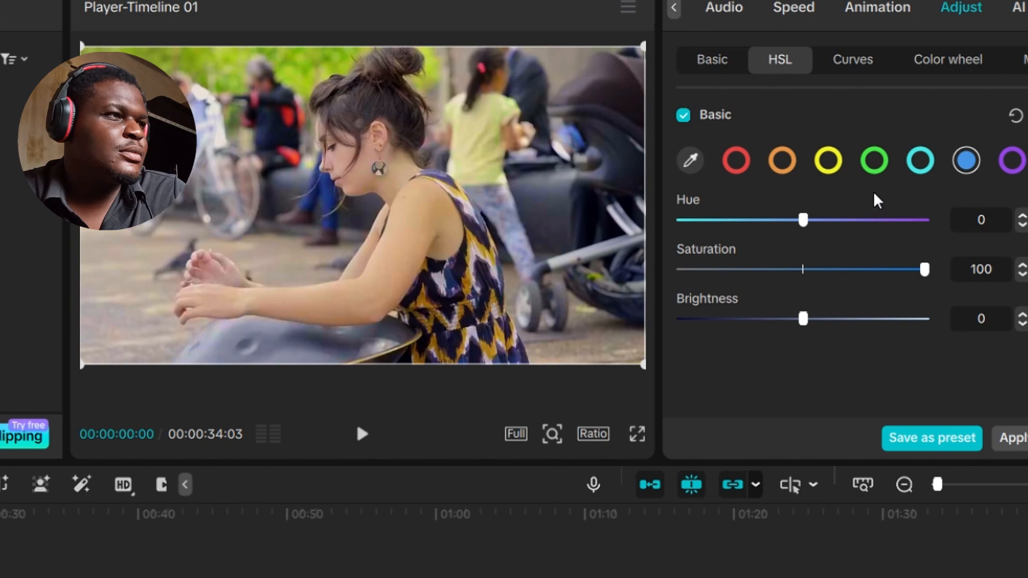
left_click(1011, 161)
left_click(920, 162)
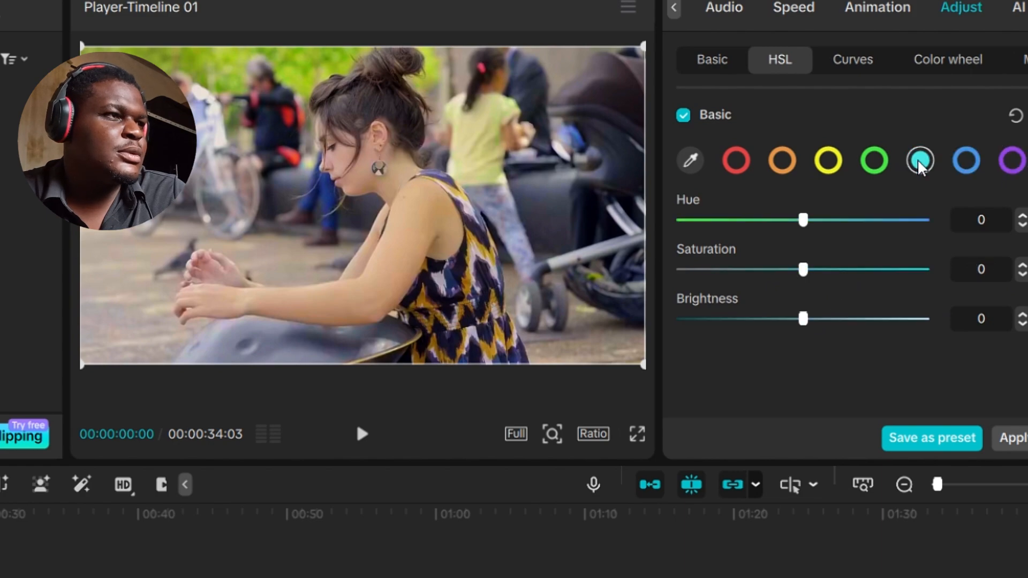
left_click_drag(840, 270, 899, 284)
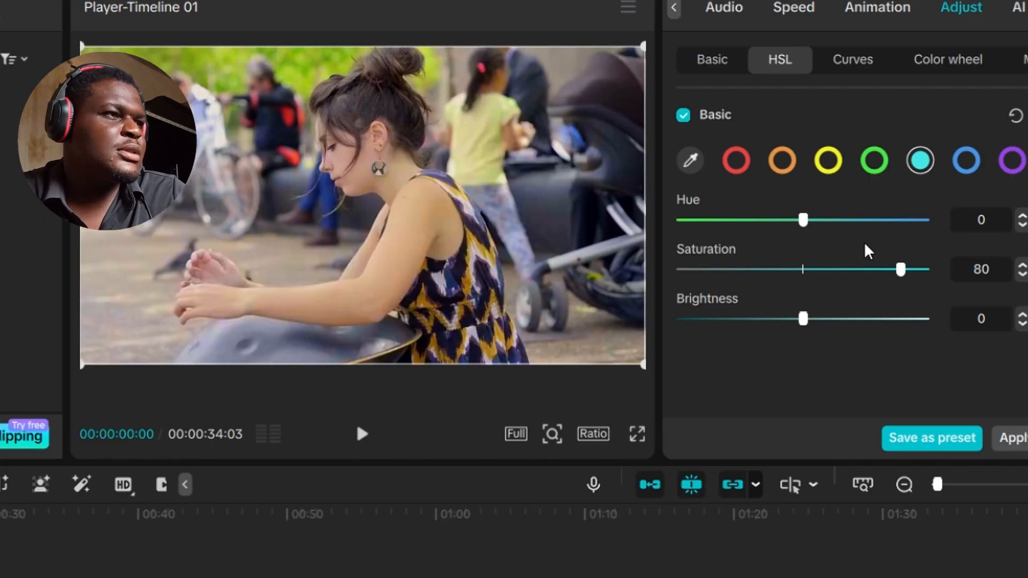
- Set the HSL saturation of the yellows to 80
left_click(829, 162)
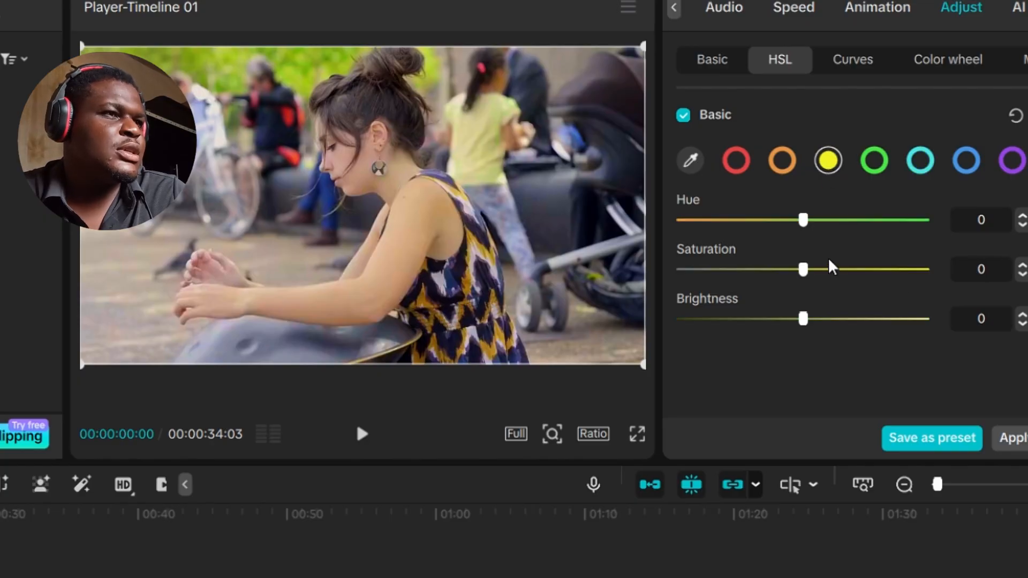
left_click_drag(831, 269, 887, 270)
left_click_drag(743, 232, 901, 268)
- Look through the color wheel adjustments and the luma, red, green and blue curves
left_click(950, 61)
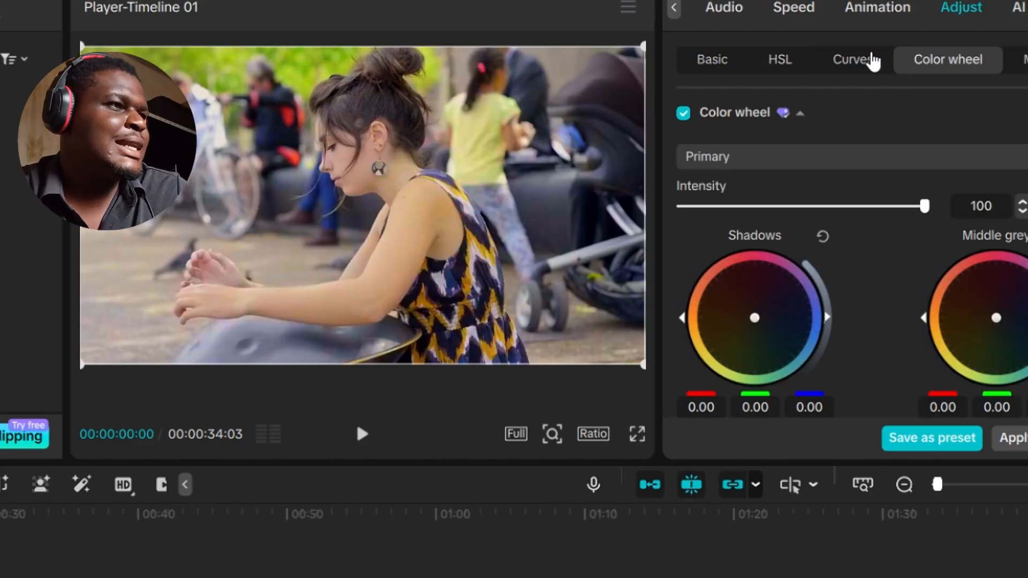
left_click(853, 64)
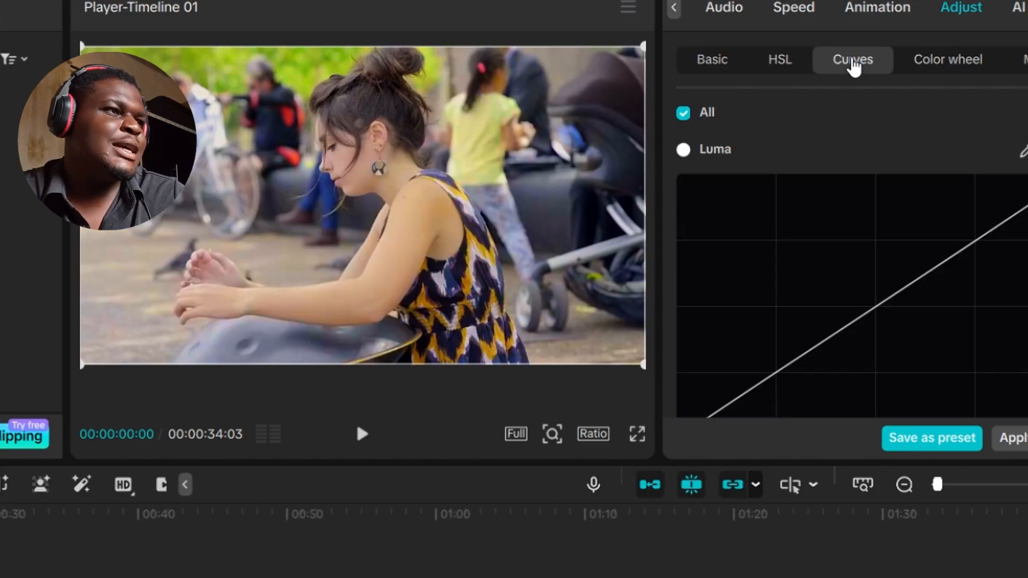
left_click(784, 61)
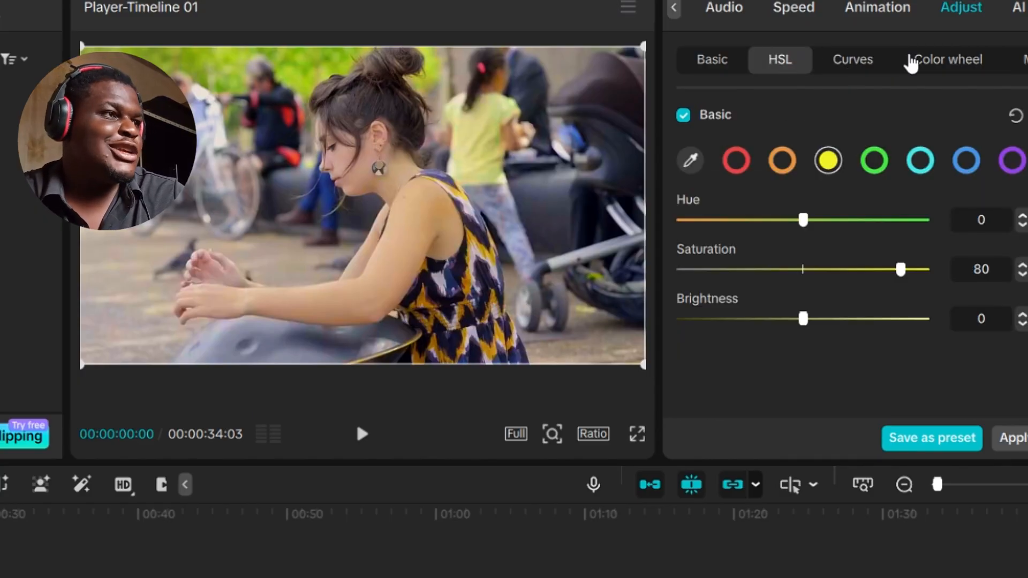
left_click(860, 67)
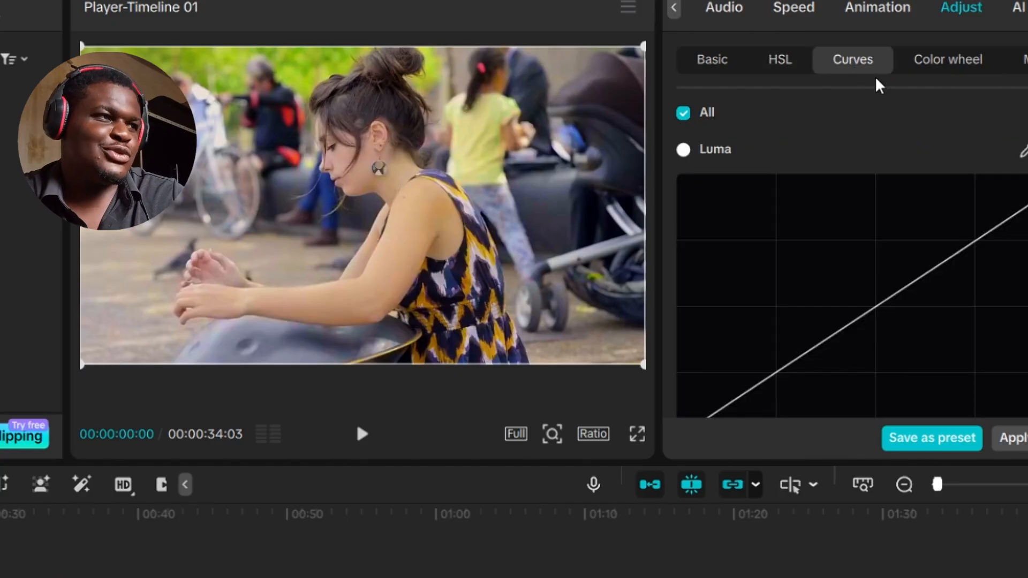
scroll(910, 211, "down", 10)
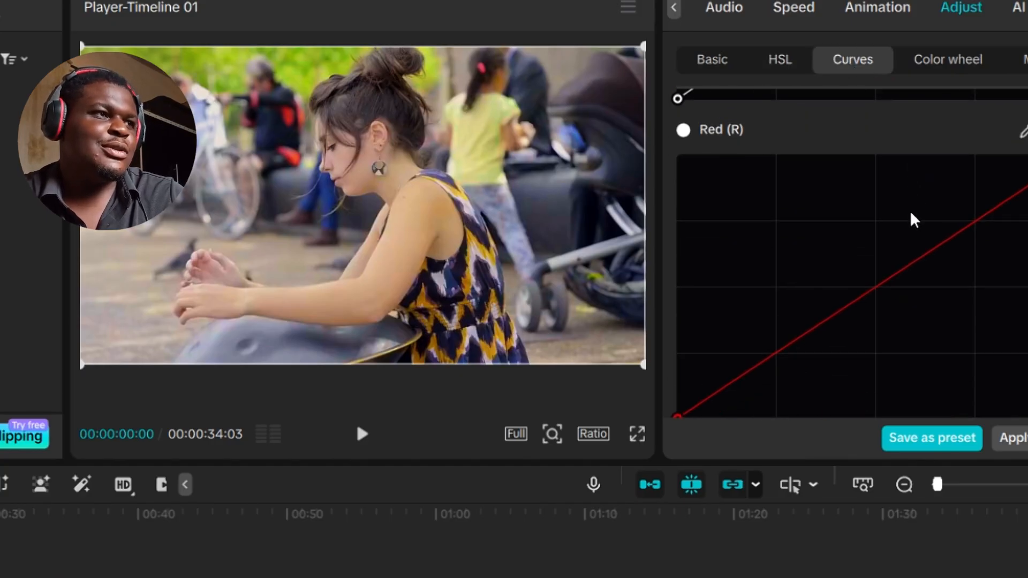
scroll(911, 214, "down", 3)
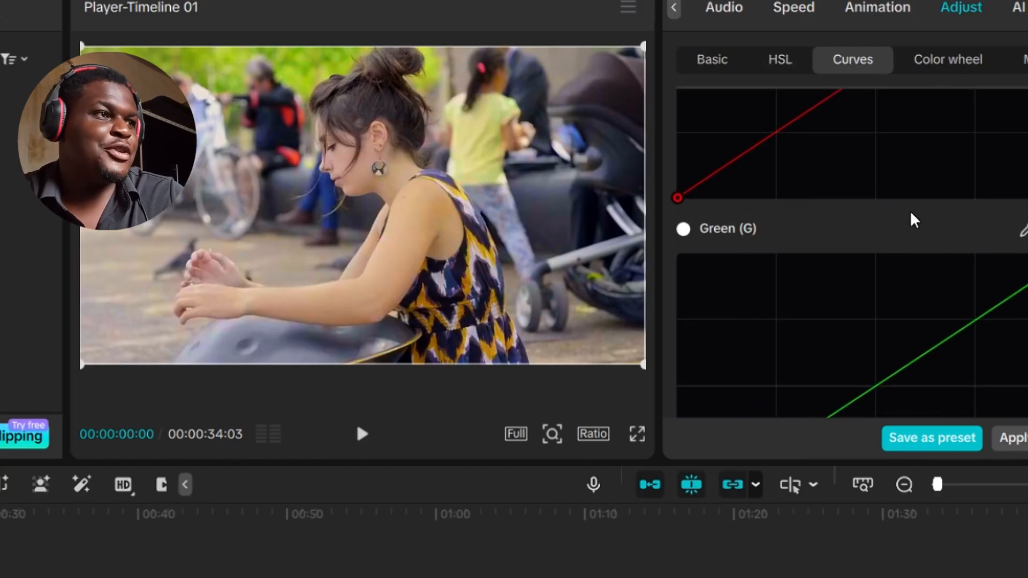
scroll(911, 214, "down", 5)
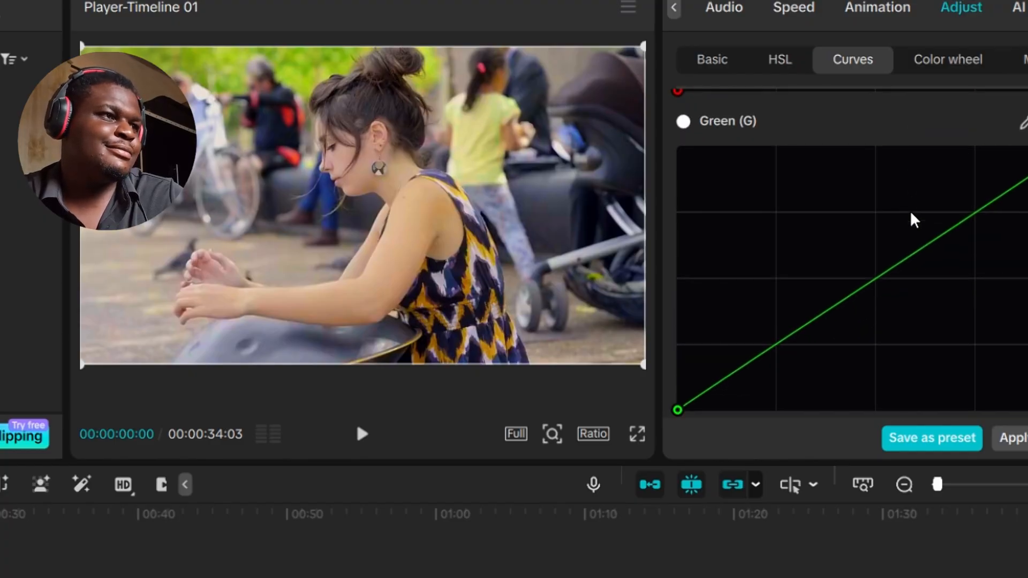
scroll(910, 214, "down", 8)
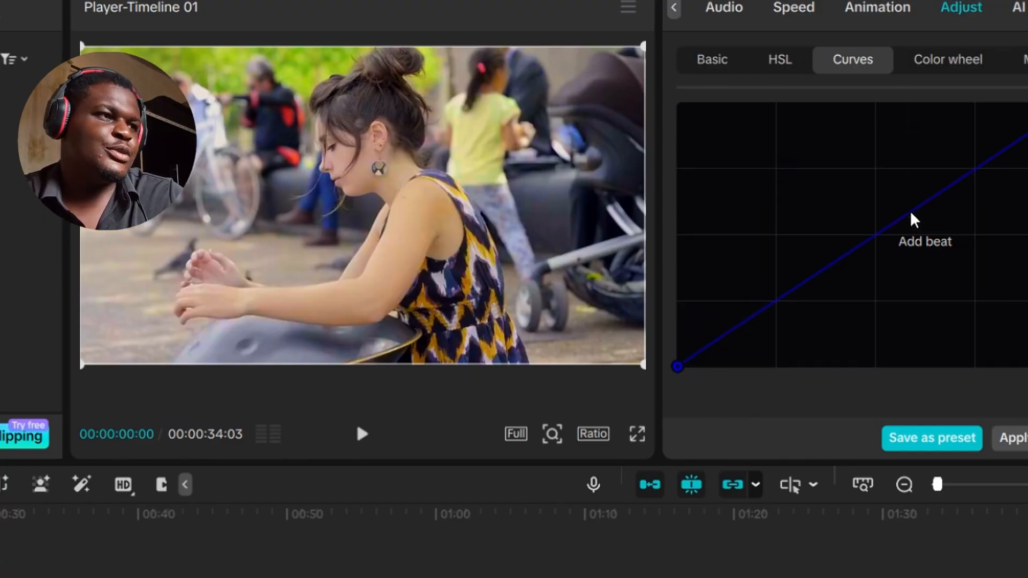
- Shape the red curve with a point at its center and a lowered point in the shadows, forming a gentle S-curve
scroll(910, 214, "up", 15)
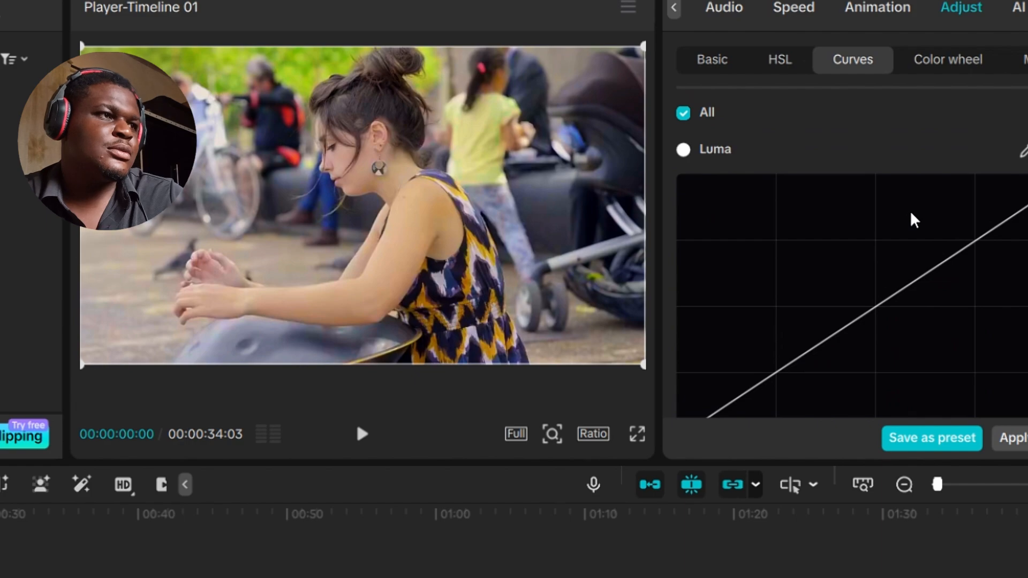
scroll(910, 213, "down", 10)
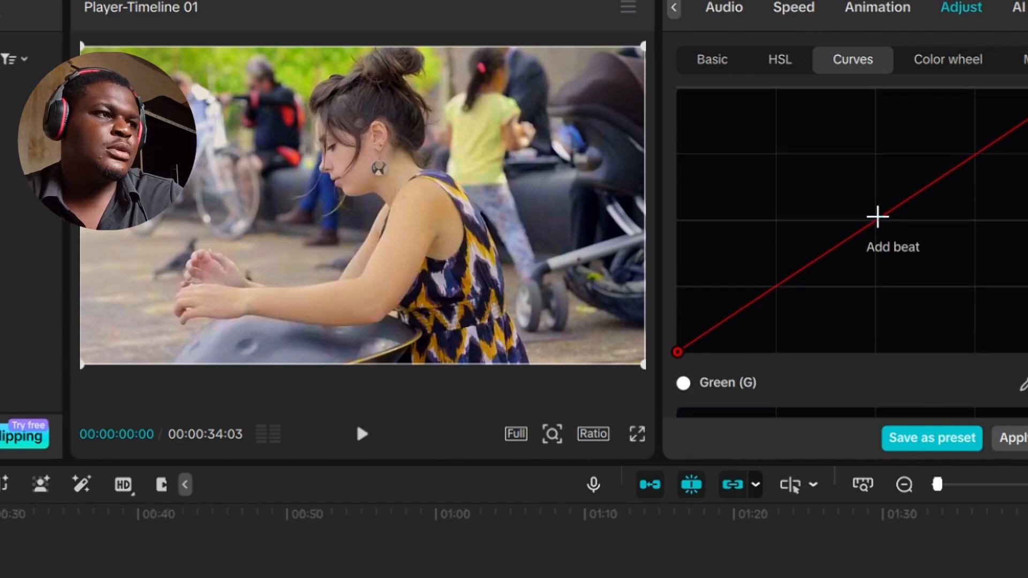
mouse_move(877, 216)
left_mouse_down()
mouse_move(861, 198)
mouse_move(865, 206)
left_mouse_up()
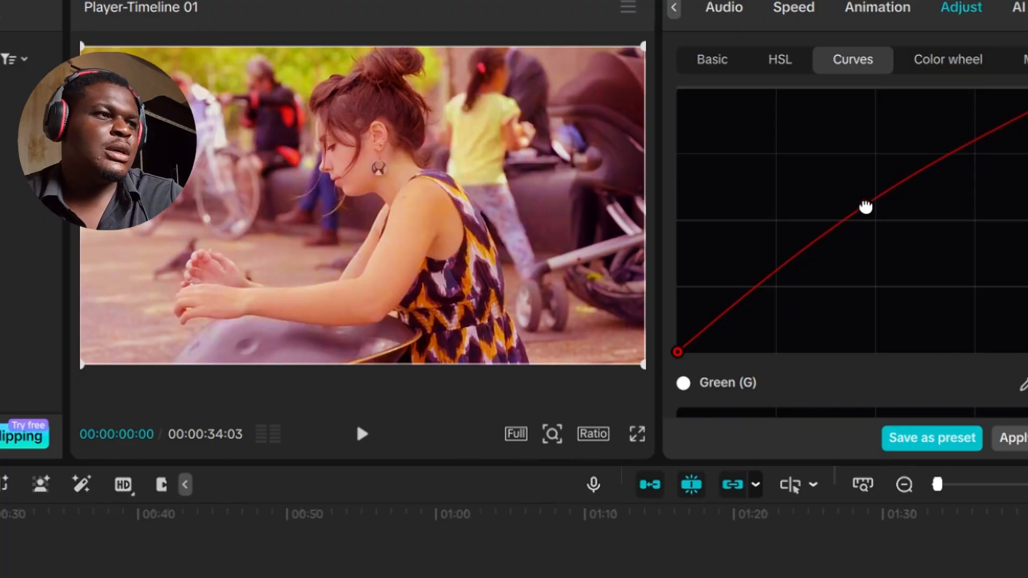
left_click_drag(737, 300, 756, 327)
left_click_drag(865, 205, 875, 222)
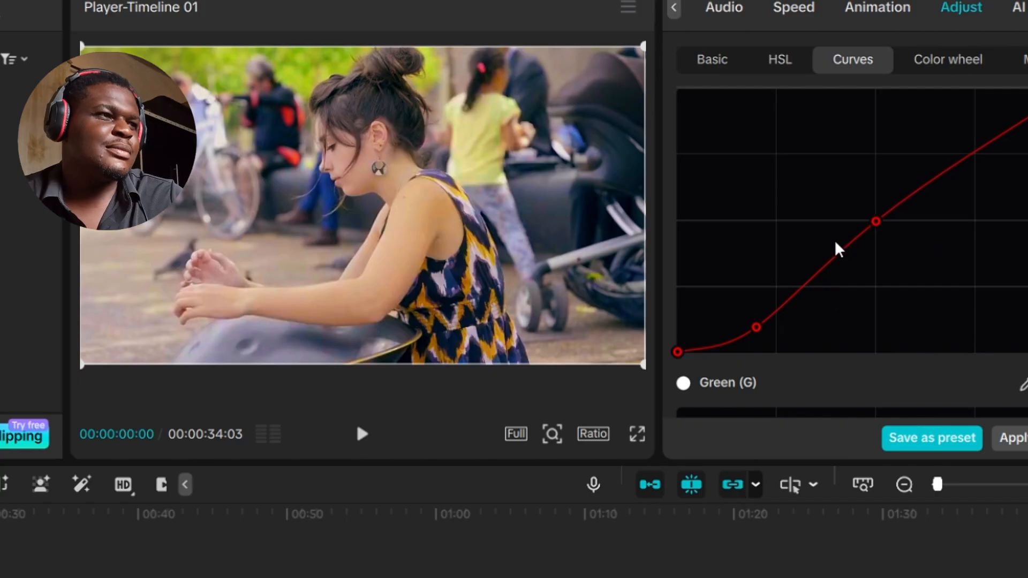
mouse_move(757, 327)
left_mouse_down()
mouse_move(778, 342)
mouse_move(758, 332)
left_mouse_up()
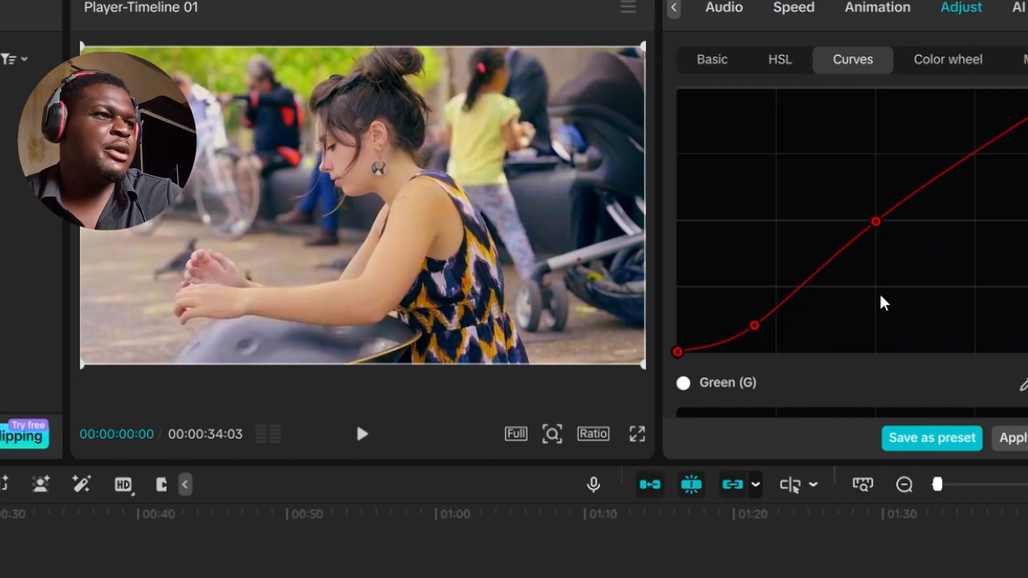
- Try adding a point near the middle of the green curve, and undo it
scroll(881, 298, "down", 5)
scroll(883, 303, "down", 1)
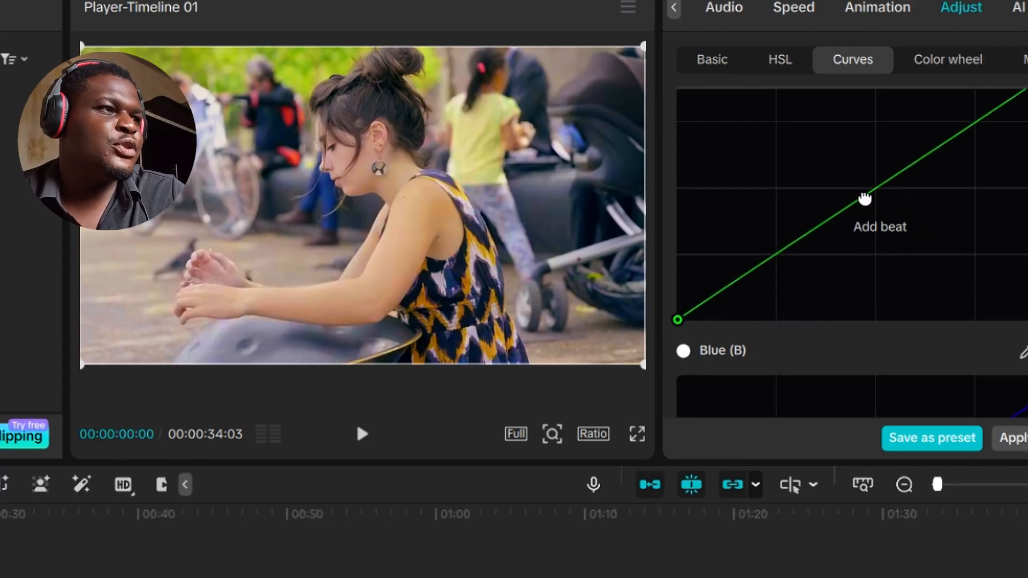
mouse_move(865, 199)
left_mouse_down()
mouse_move(818, 167)
mouse_move(860, 215)
mouse_move(859, 190)
mouse_move(872, 200)
mouse_move(853, 185)
mouse_move(864, 199)
left_mouse_up()
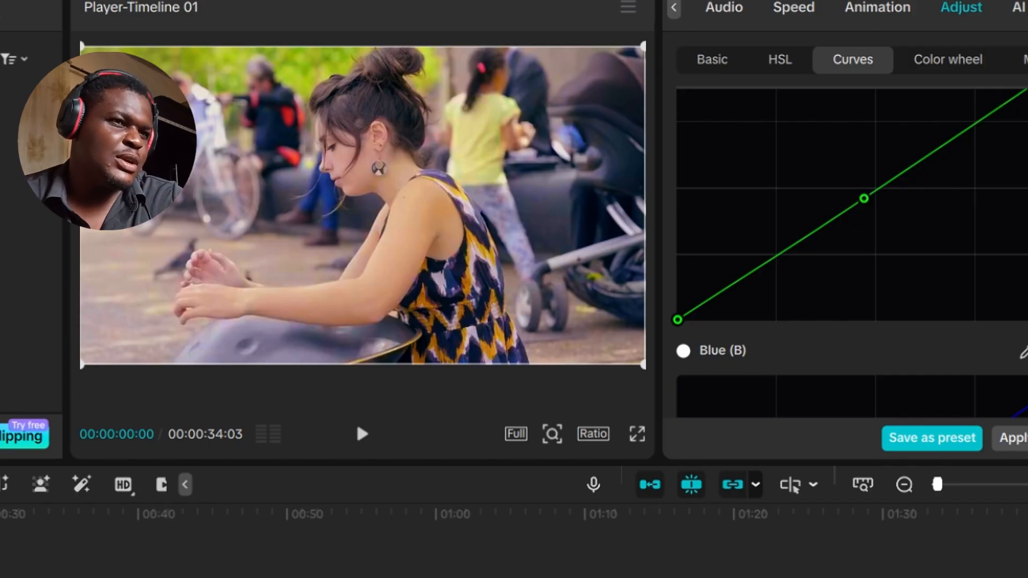
key("ctrl+z")
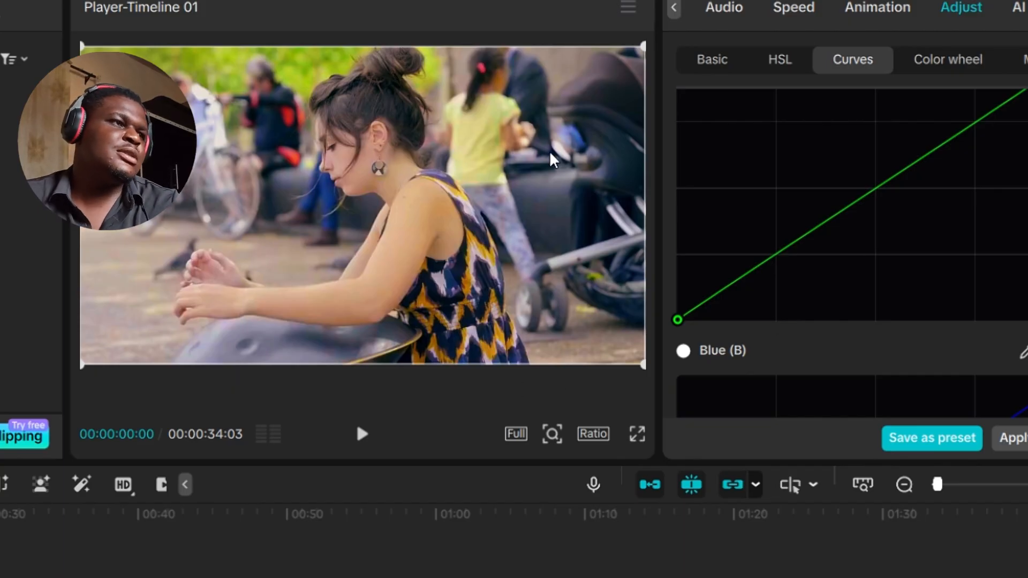
- Shift the Shadows color wheel slightly toward red, to red 0.03, green -0.01 and blue 0.00
left_click(956, 68)
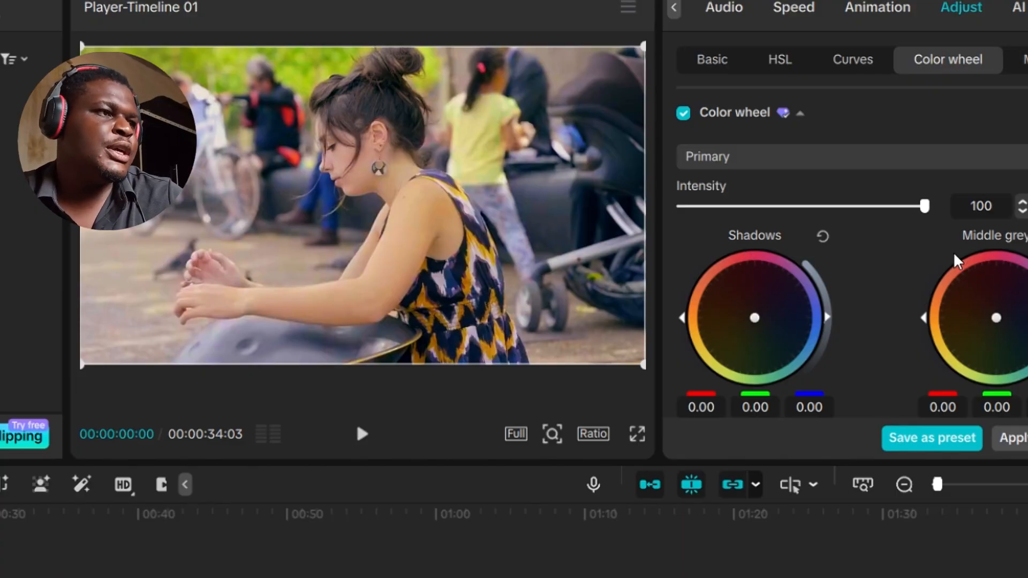
scroll(957, 260, "down", 5)
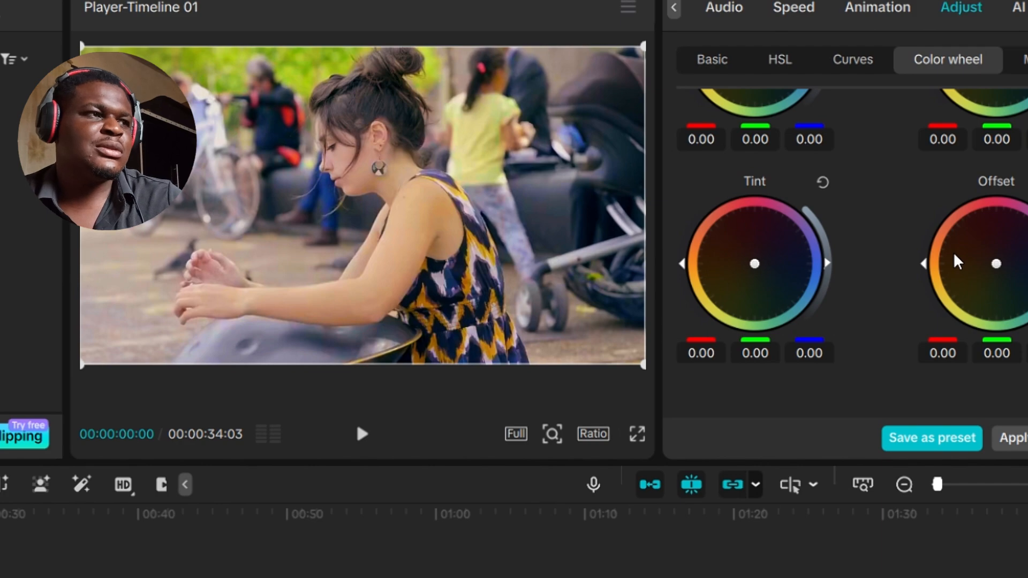
scroll(888, 212, "up", 4)
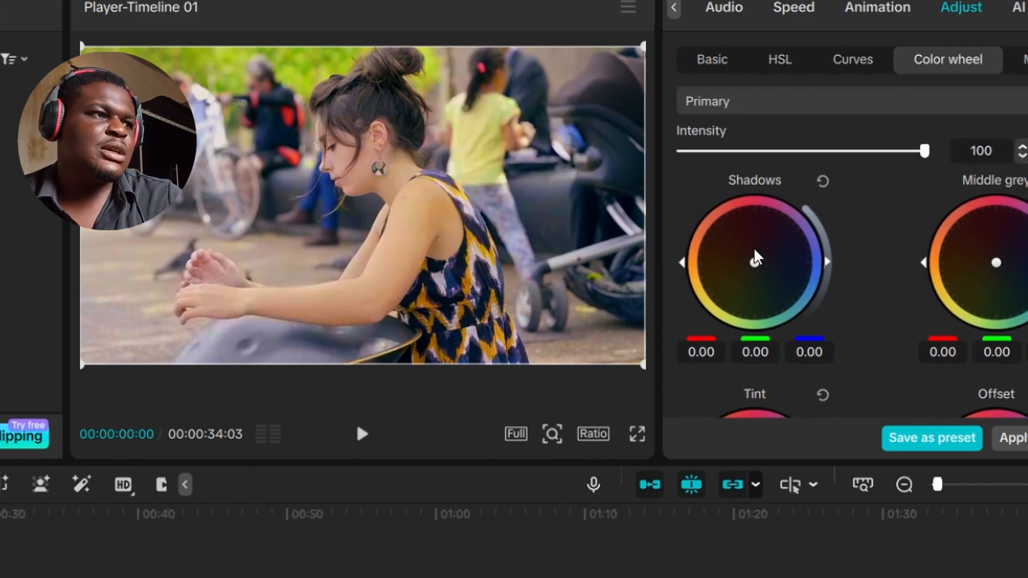
mouse_move(754, 262)
left_mouse_down()
mouse_move(750, 273)
mouse_move(774, 266)
mouse_move(722, 262)
mouse_move(753, 260)
left_mouse_up()
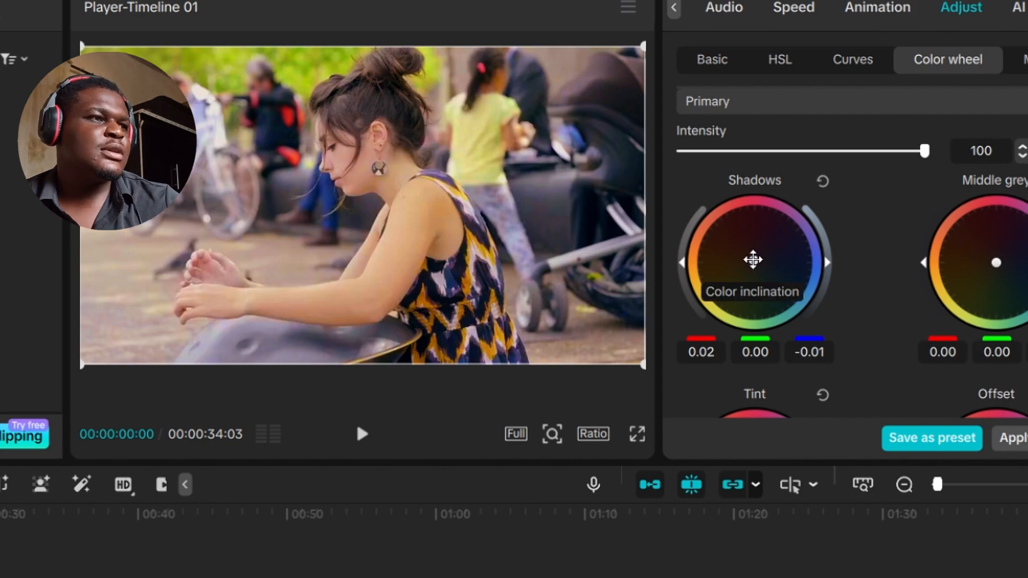
left_click_drag(753, 259, 753, 259)
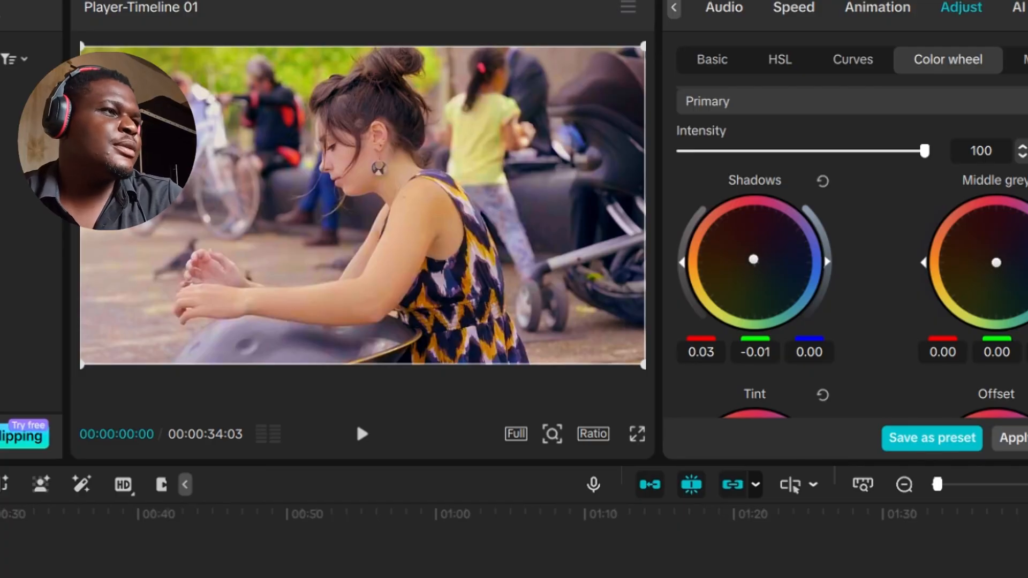
- Set the middle grey wheel to red -0.03 and green 0.01, and the Tint wheel to red 0.07, green -0.03 and blue 0.10
left_click_drag(1000, 262, 998, 264)
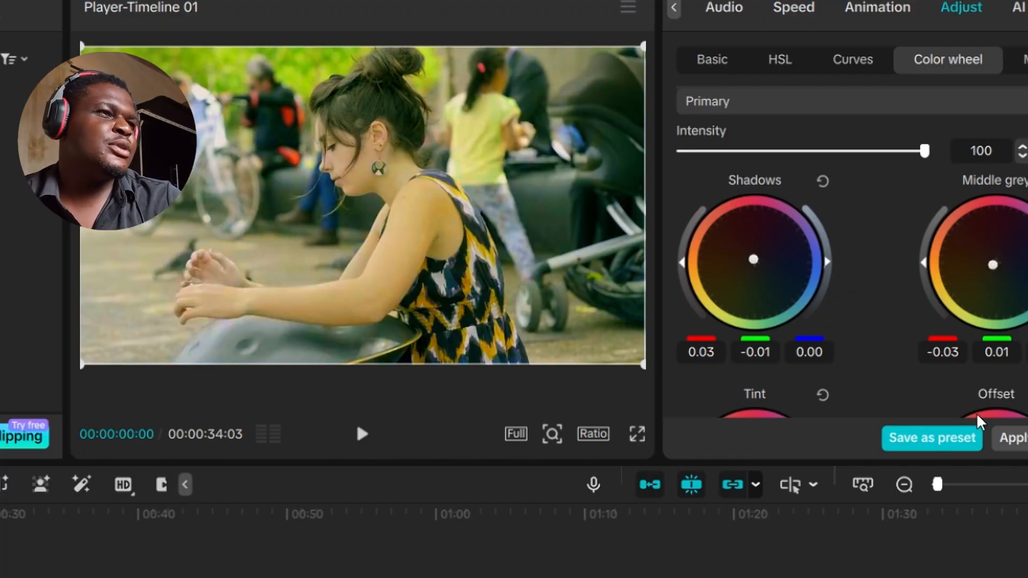
scroll(954, 391, "down", 4)
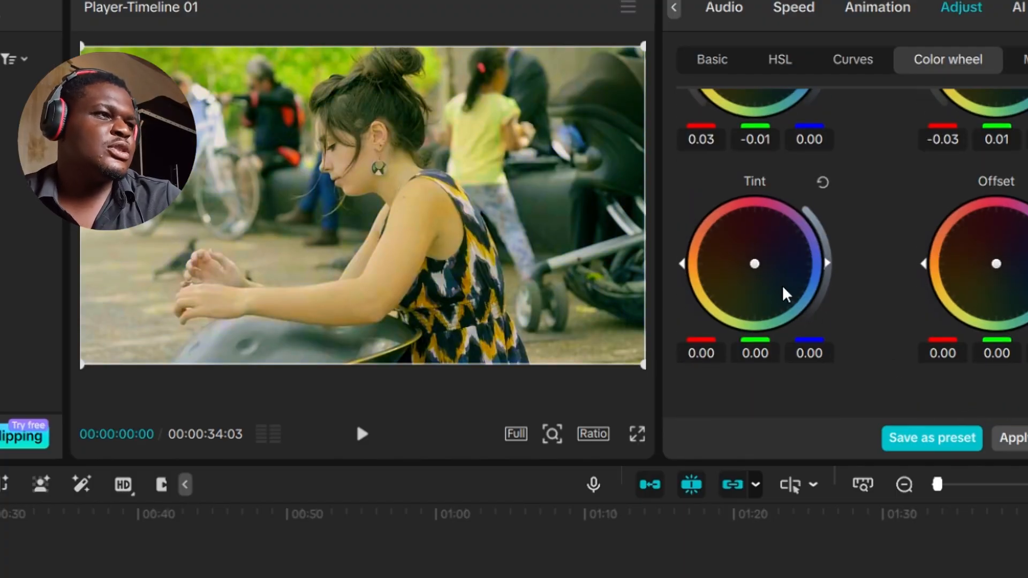
mouse_move(755, 264)
left_mouse_down()
mouse_move(752, 273)
mouse_move(761, 257)
left_mouse_up()
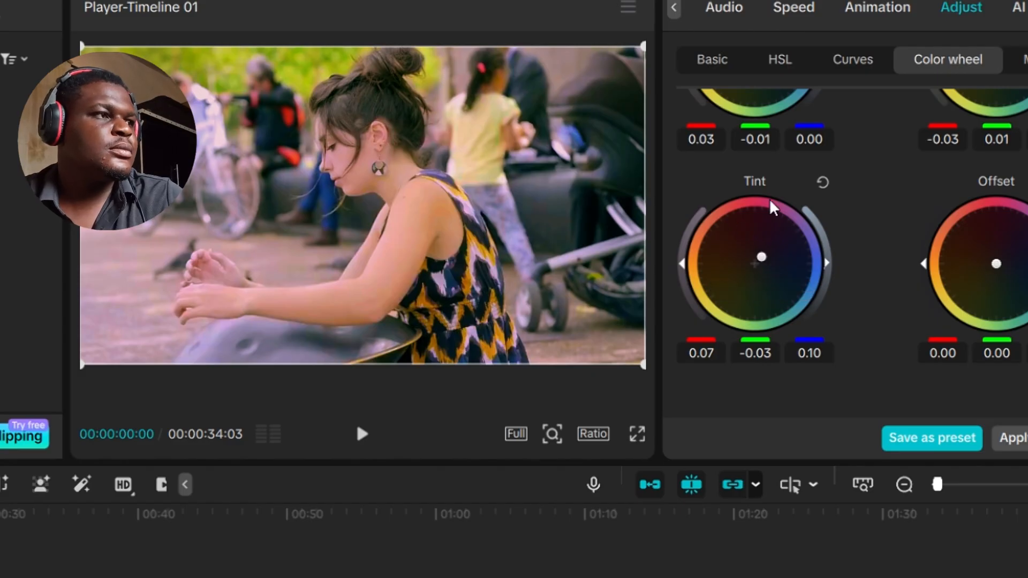
- Add masks to the color adjustments, and turn the second one into a Split mask rotated to nearly vertical
left_click(1025, 64)
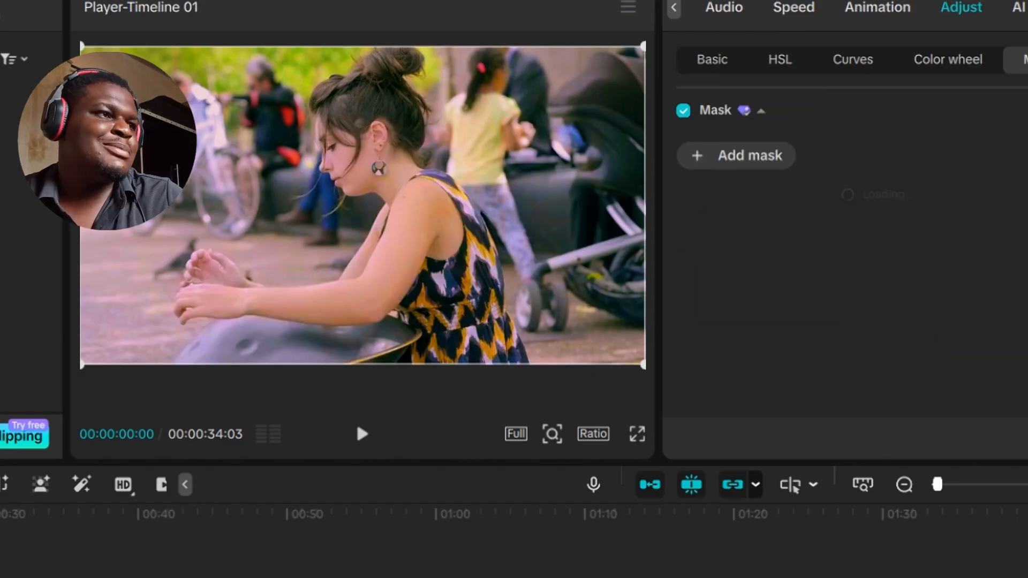
left_click(755, 156)
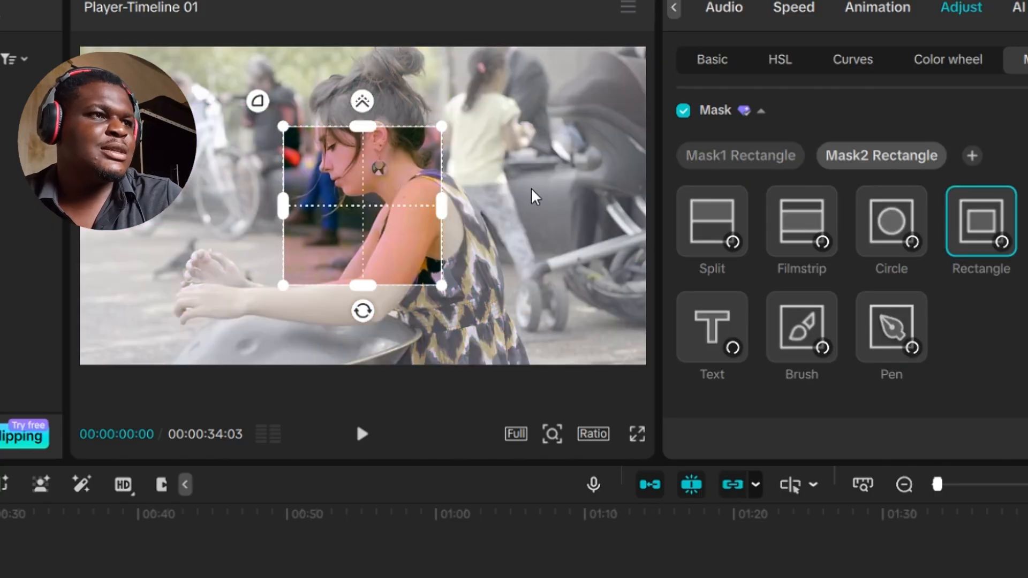
left_click_drag(361, 209, 358, 162)
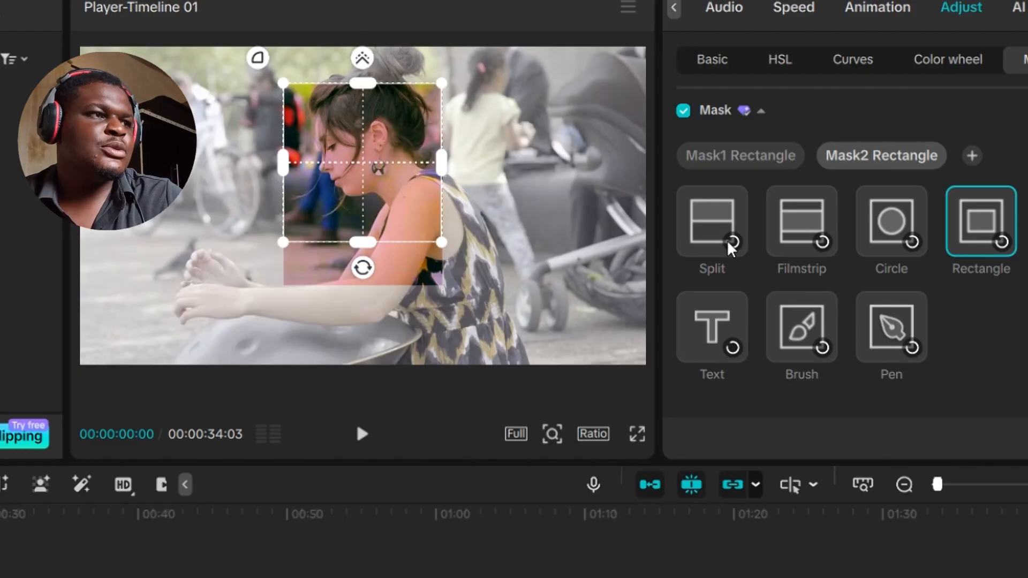
left_click(715, 215)
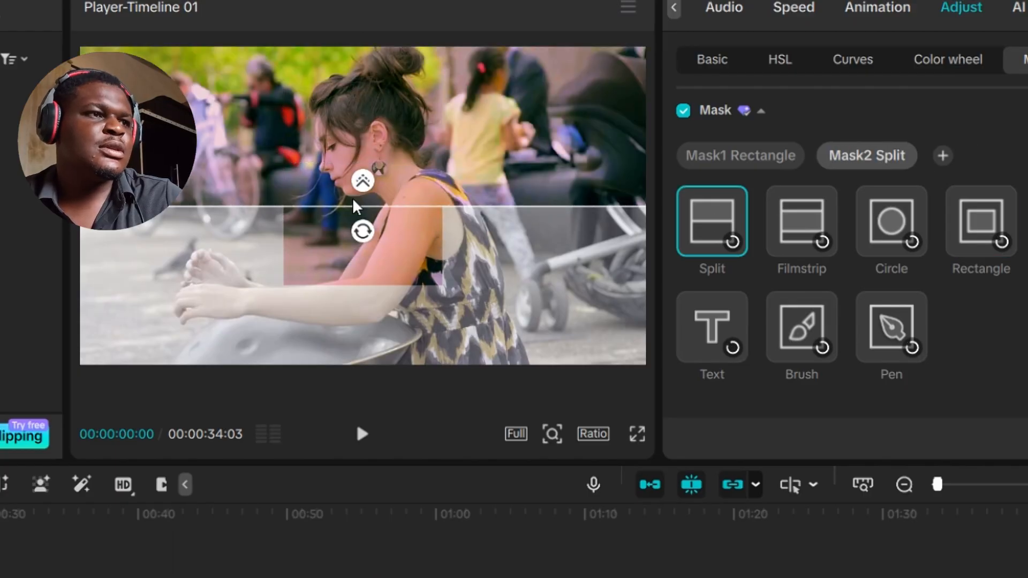
left_click_drag(366, 229, 337, 208)
- Delete the rectangle mask, and move the split mask's dividing line to the far left of the frame
left_click(705, 155)
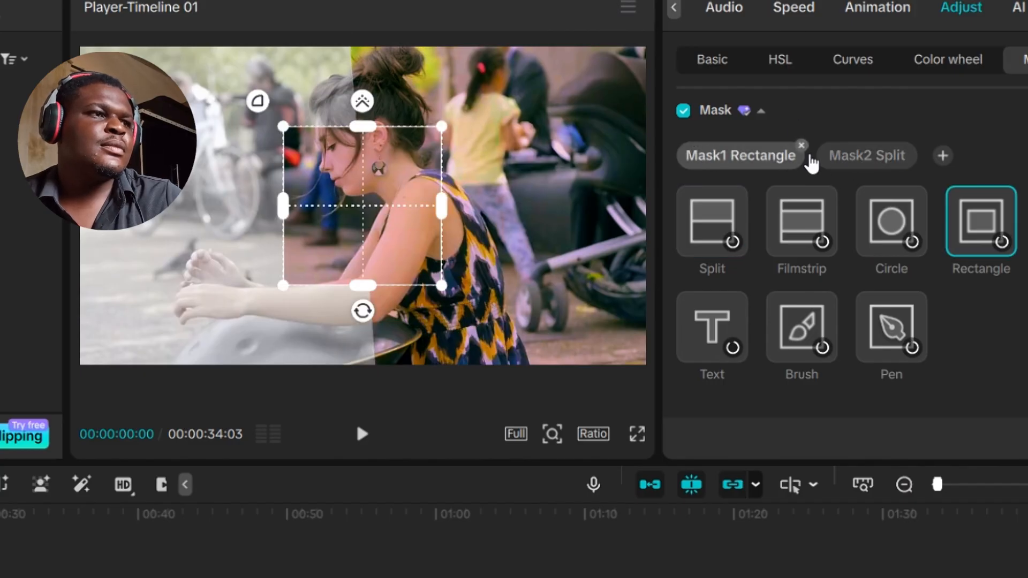
left_click(799, 145)
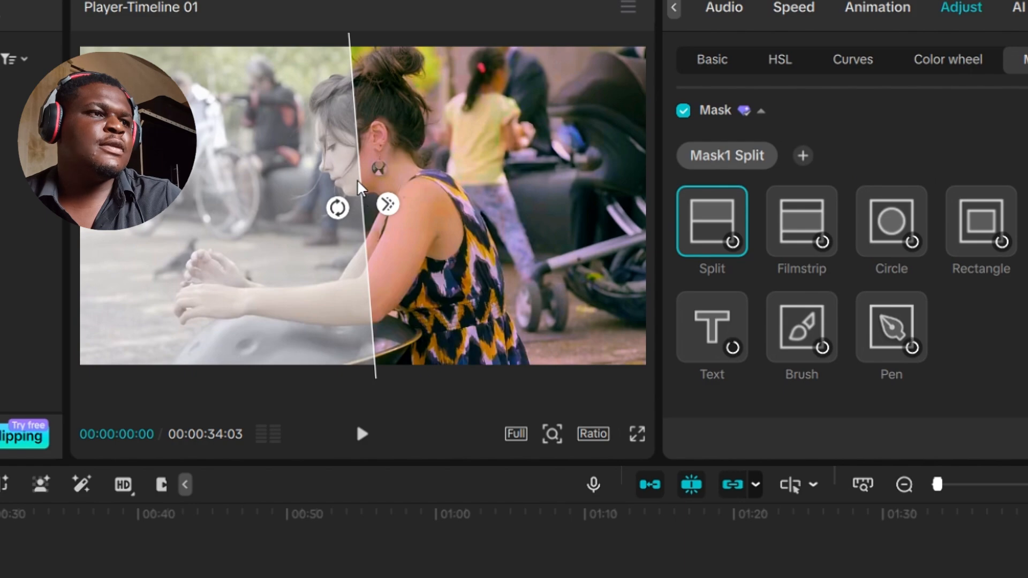
left_click_drag(337, 207, 340, 201)
left_click_drag(362, 167, 1, 183)
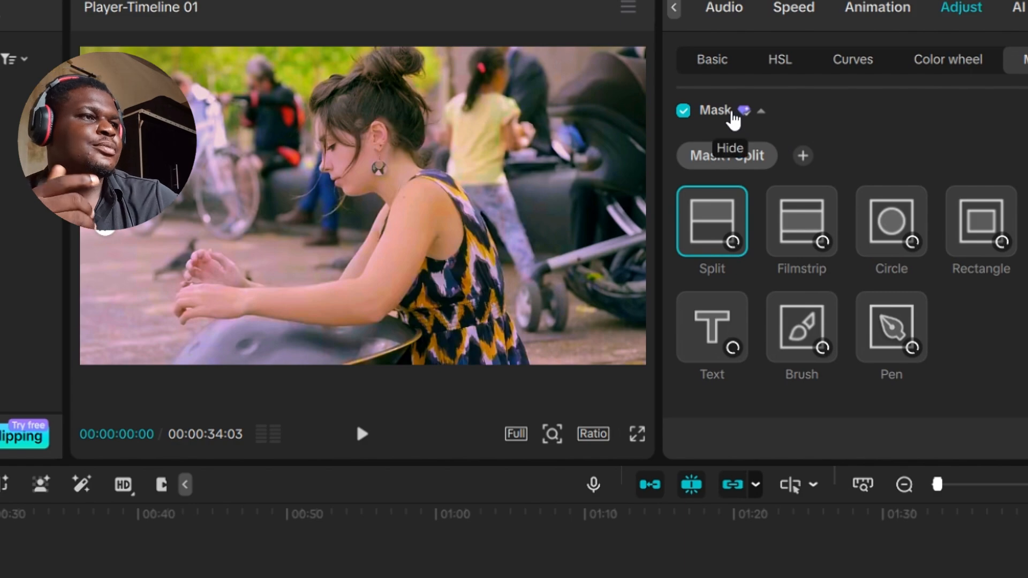
- Disable the clip's mask and its basic Adjust settings, and briefly play the ungraded footage
left_click(684, 110)
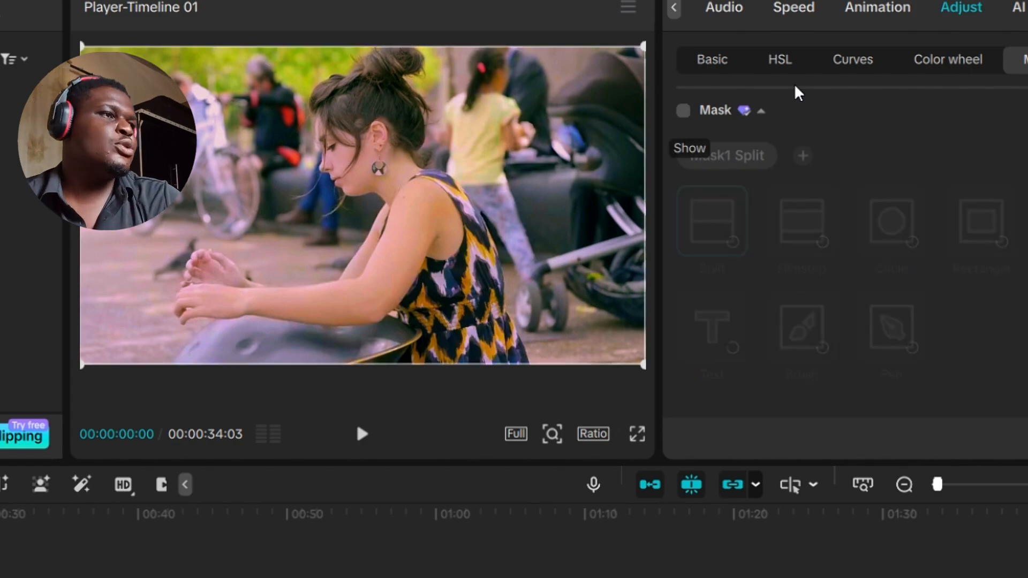
left_click(878, 72)
left_click(719, 62)
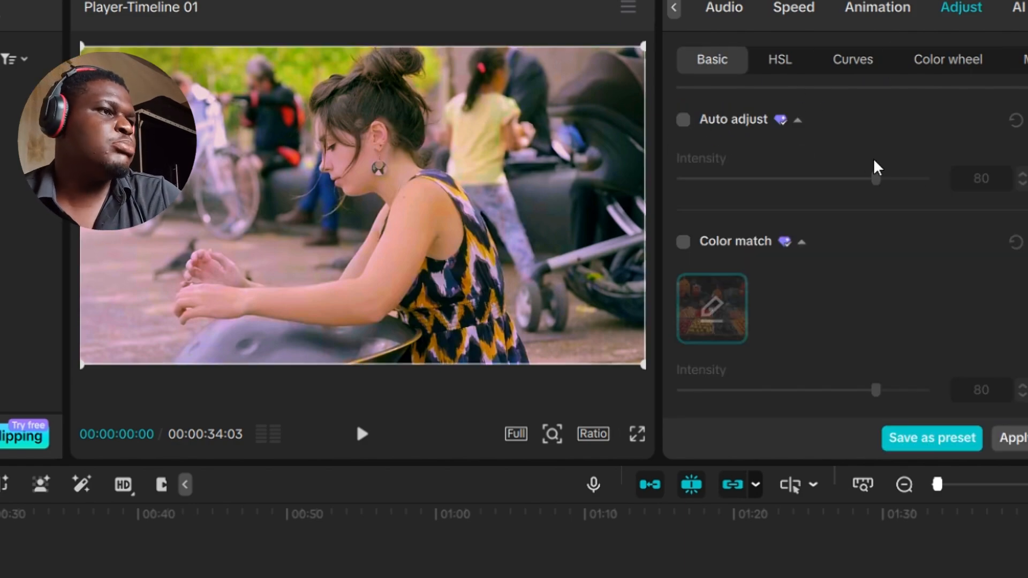
scroll(828, 139, "down", 10)
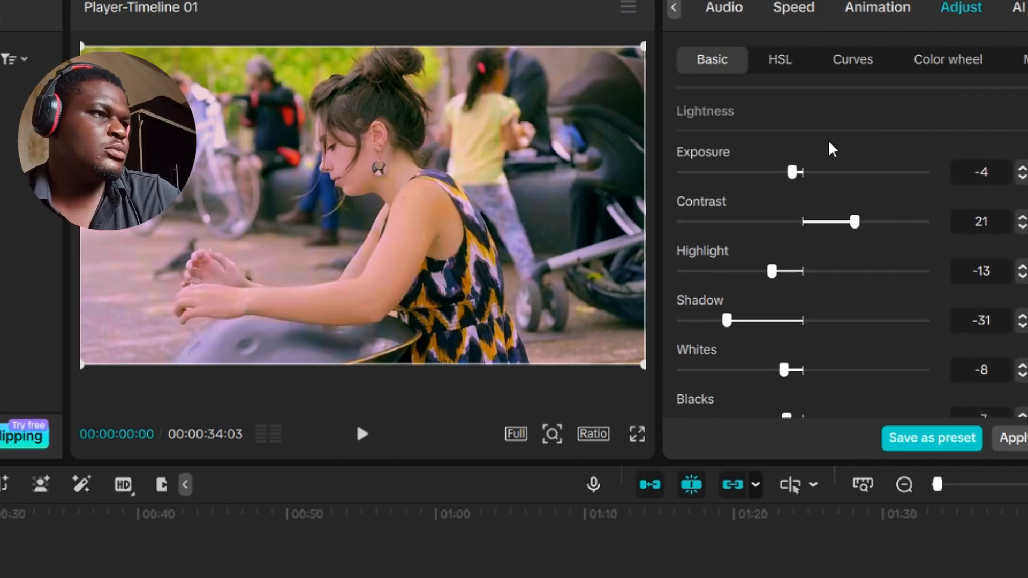
scroll(828, 140, "up", 3)
scroll(827, 139, "up", 3)
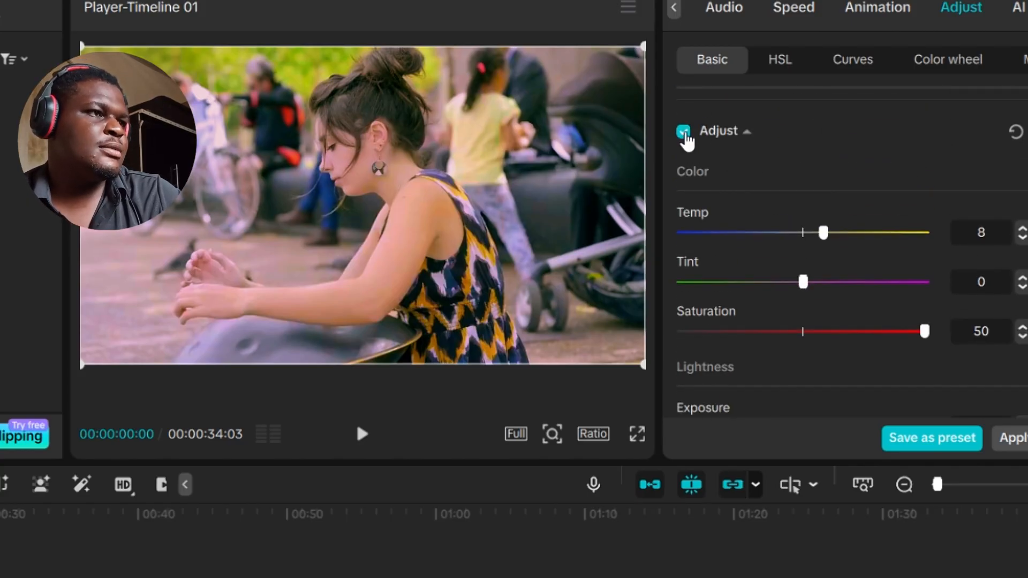
left_click(684, 131)
key("space")
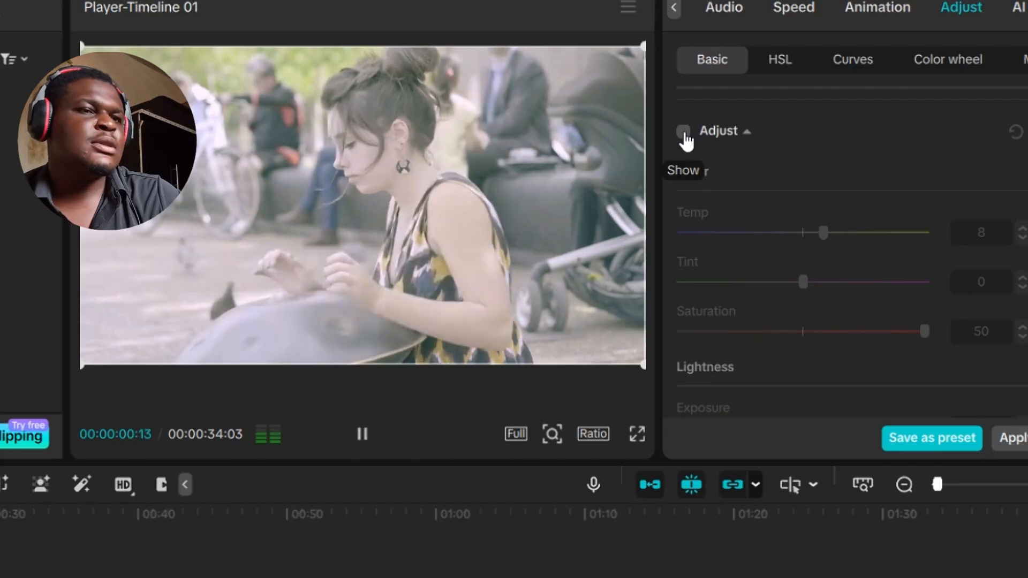
key("space")
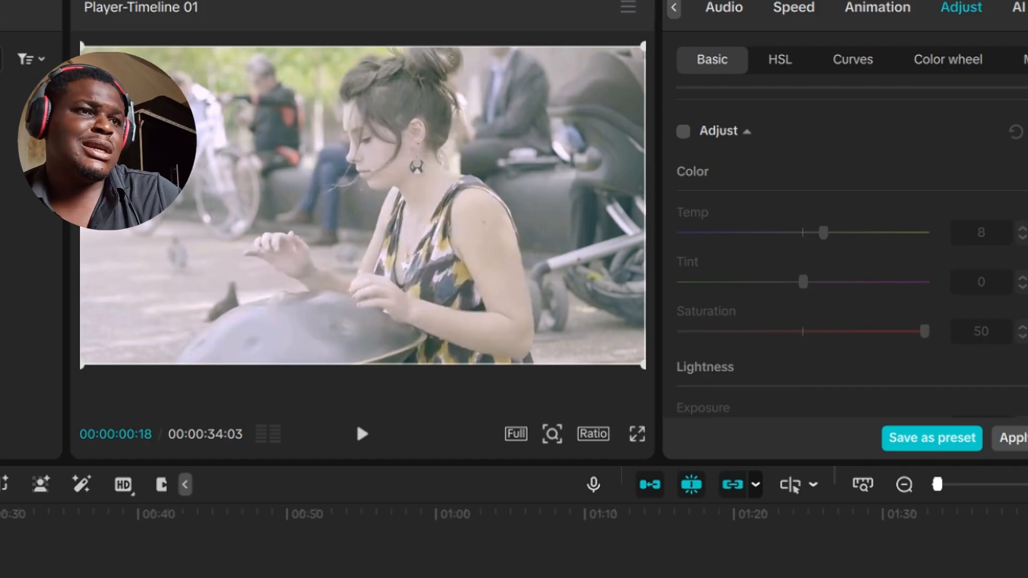
- Try the Y2K Vogue and Clear II filters on the clip, removing each one
key("Escape")
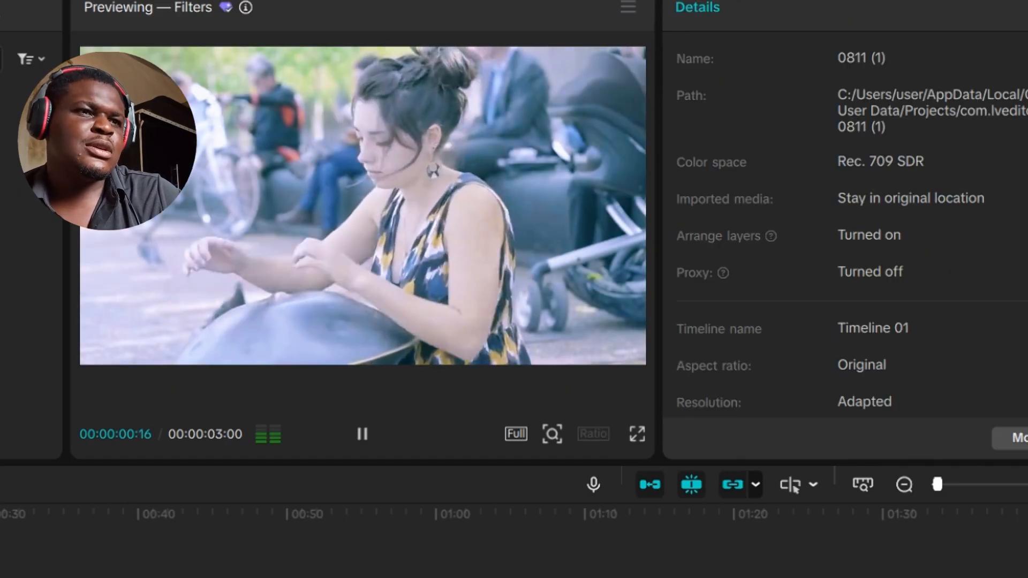
key("space")
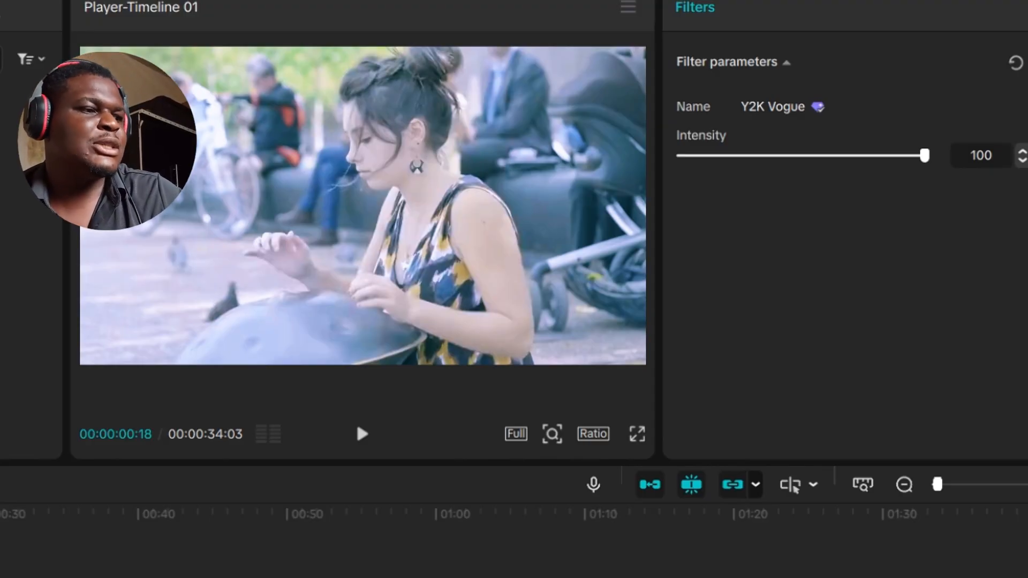
key("Delete")
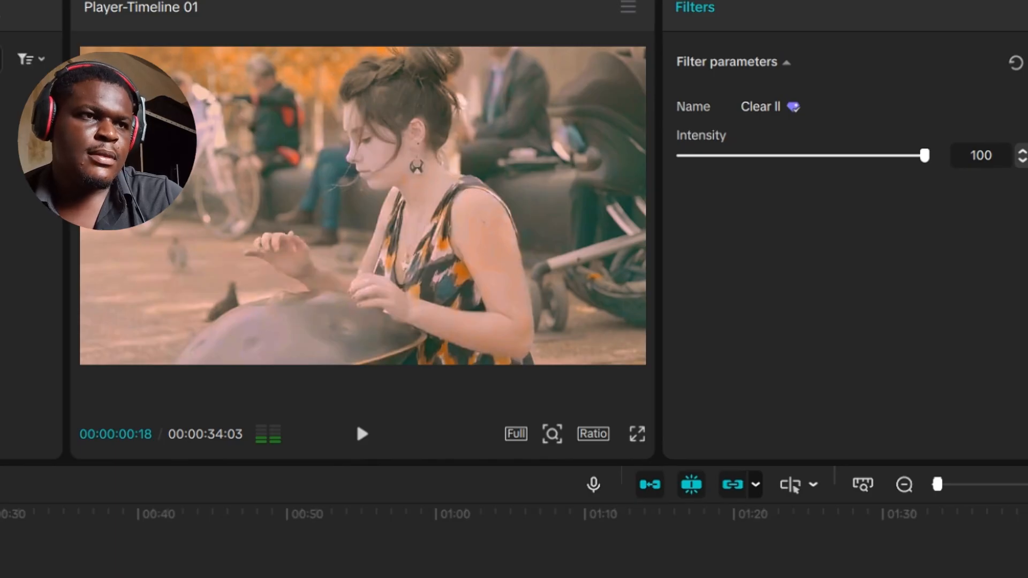
key("Delete")
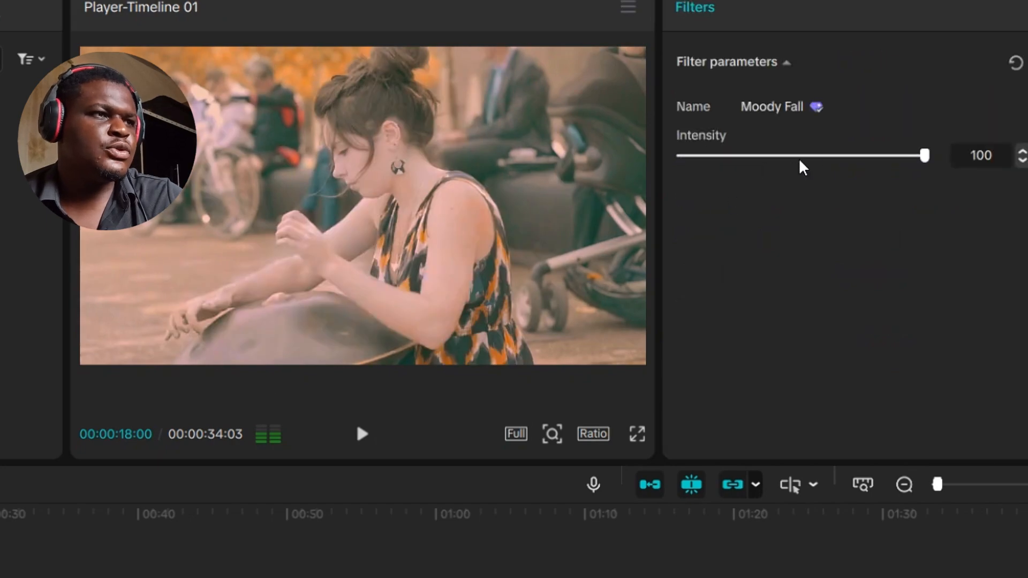
- Replace the Moody Fall filter with Tropical Hues at intensity 100, and play the clip
left_click_drag(800, 161, 775, 161)
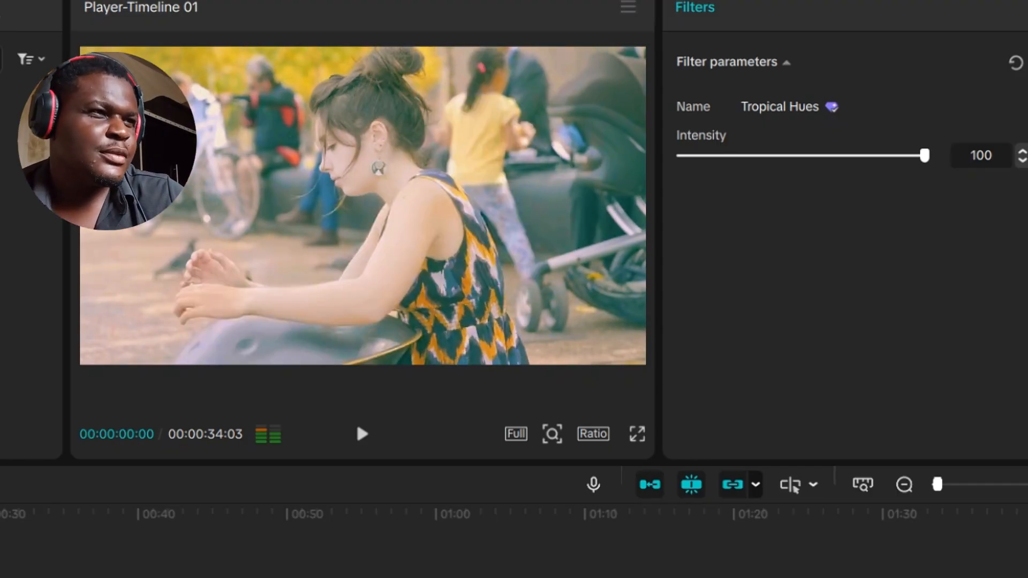
key("space")
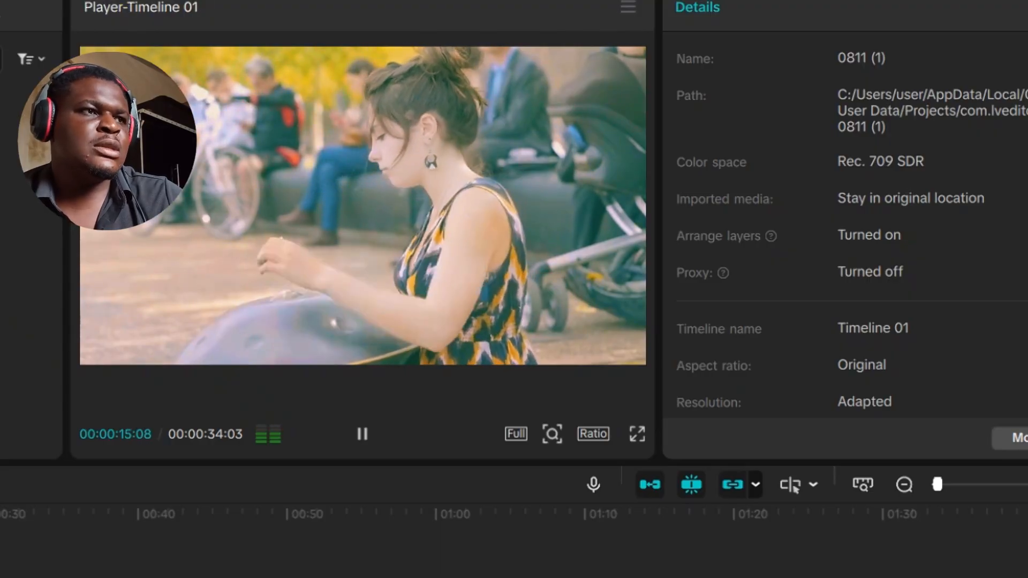
- Replace the Tropical Hues filter with Retro Cruise at intensity 100, and play the clip
key("space")
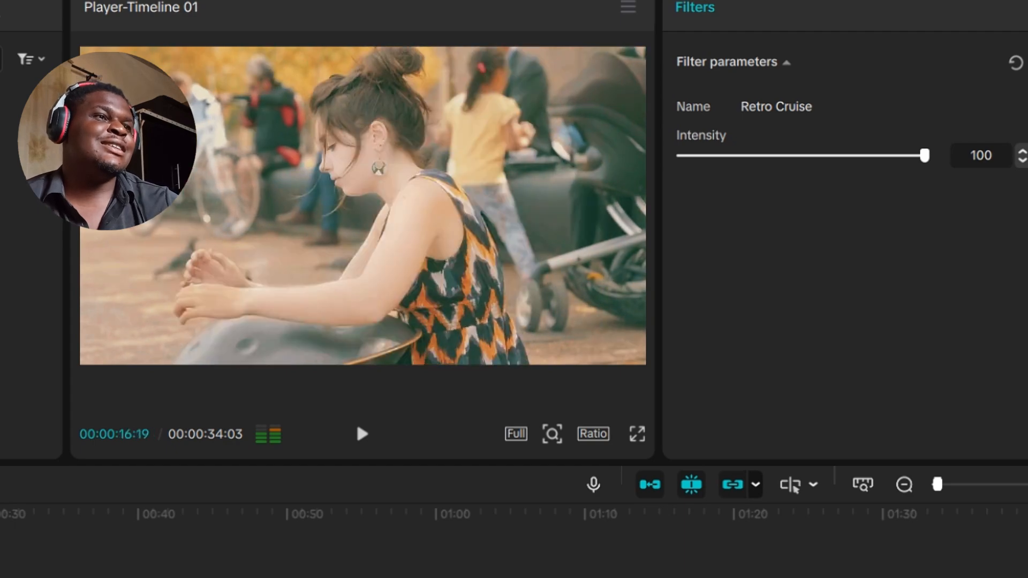
key("space")
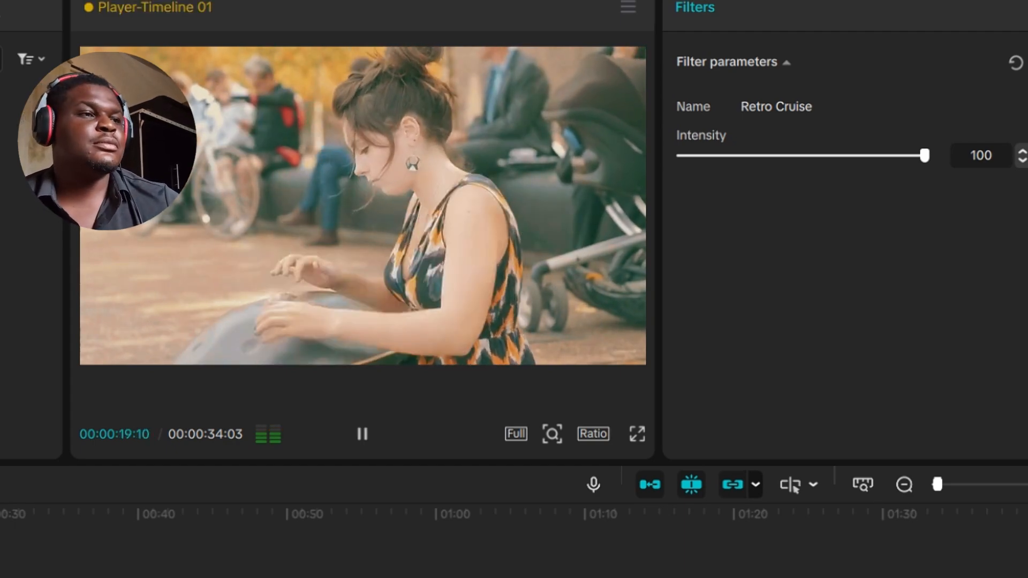
key("space")
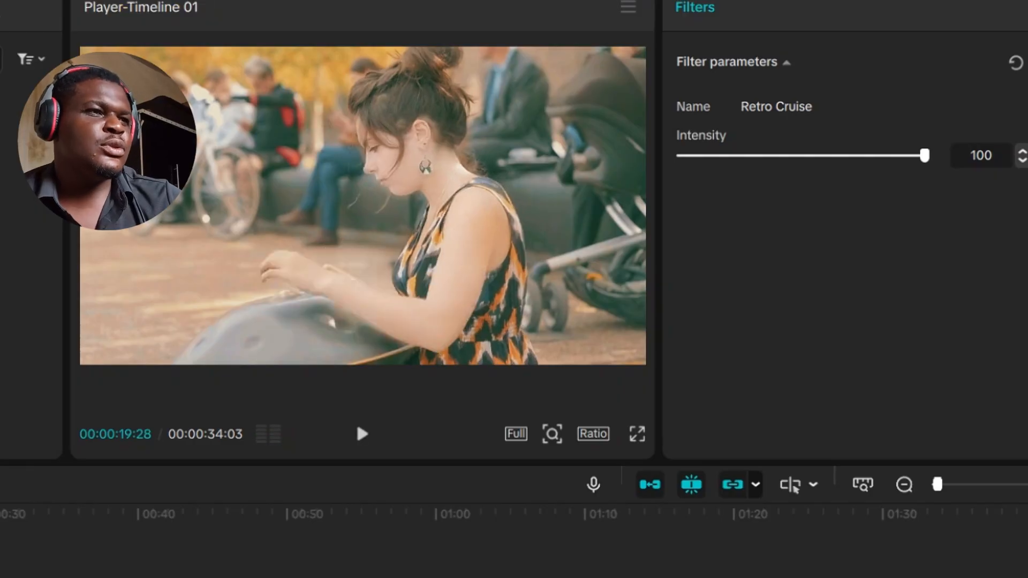
- Re-enable the video clip's basic Adjust settings and set the saturation to 7
left_click(32, 576)
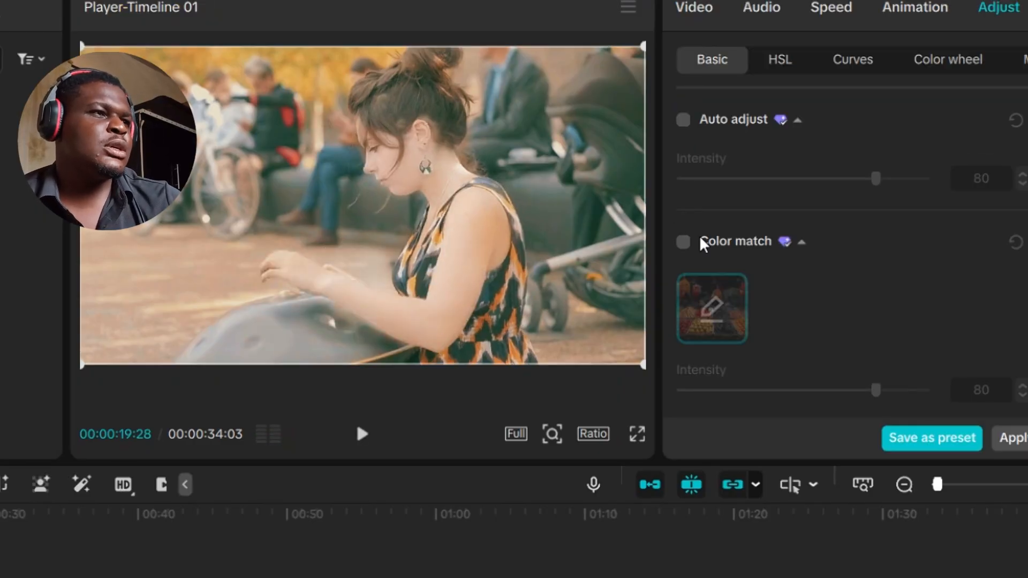
scroll(772, 101, "down", 5)
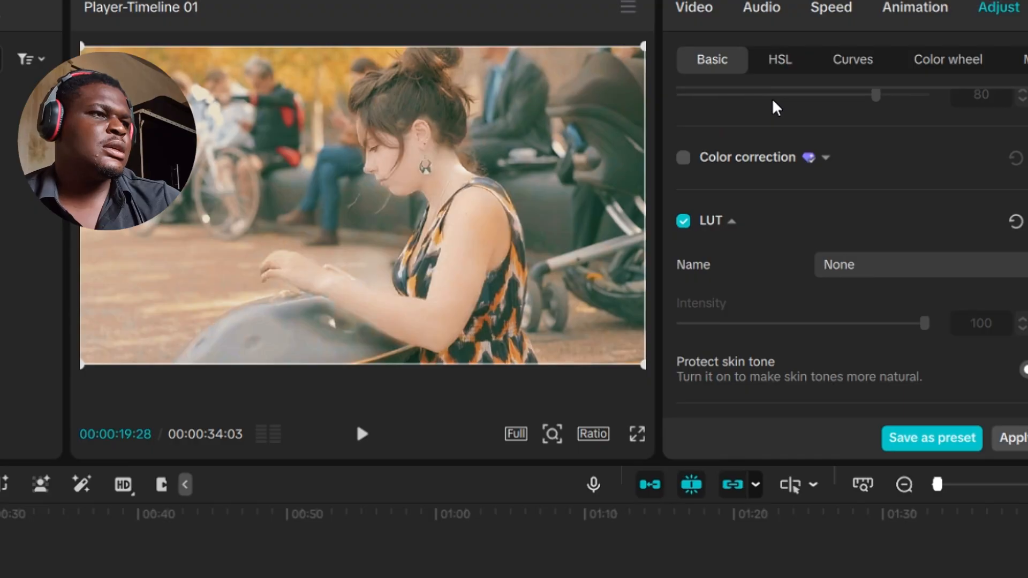
scroll(773, 101, "down", 4)
scroll(775, 107, "up", 2)
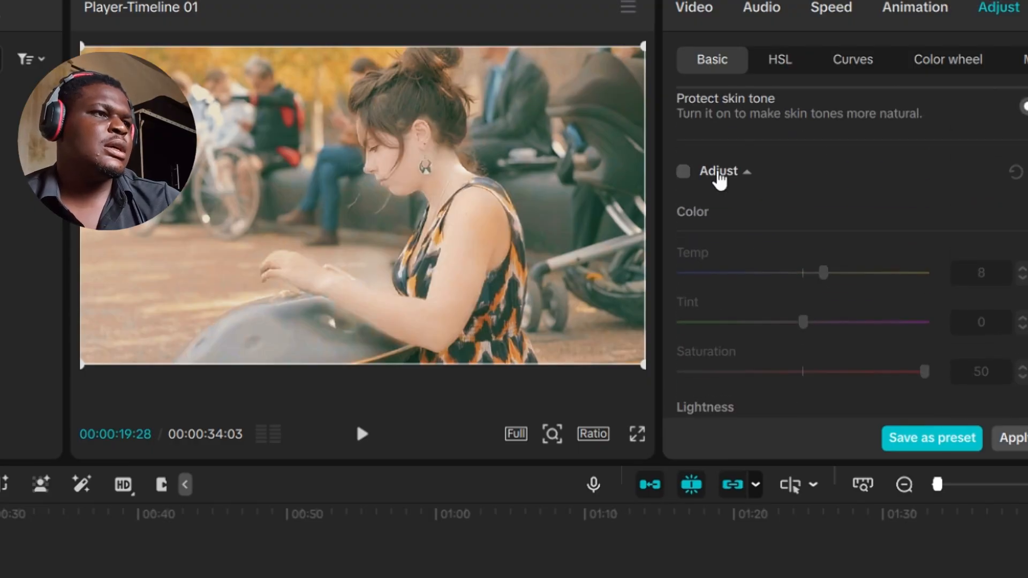
left_click(683, 171)
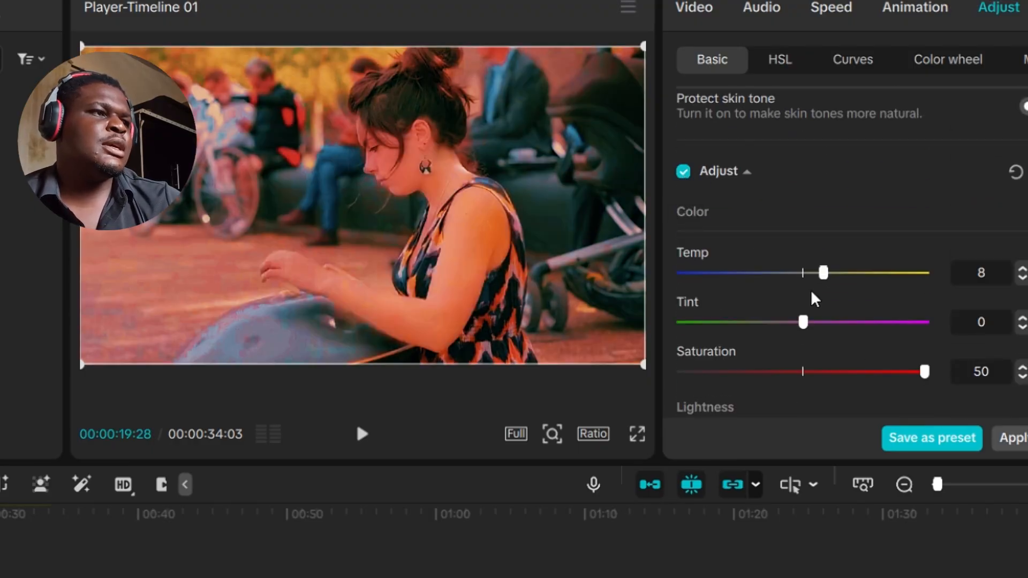
left_click_drag(851, 371, 817, 375)
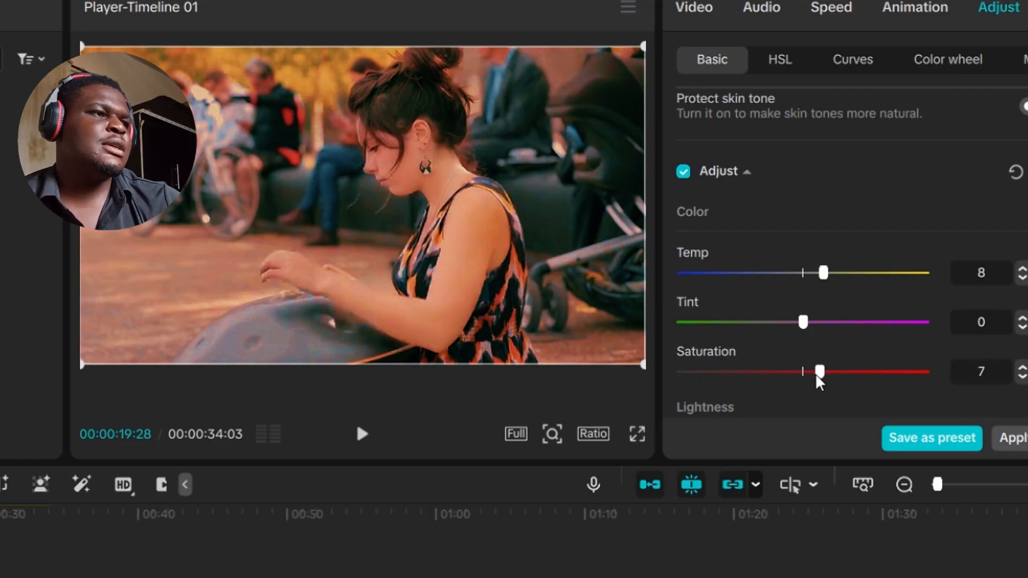
- Set the clip's shadow to 7, highlight to 5, contrast to 3 and brilliance to 4
scroll(818, 381, "down", 5)
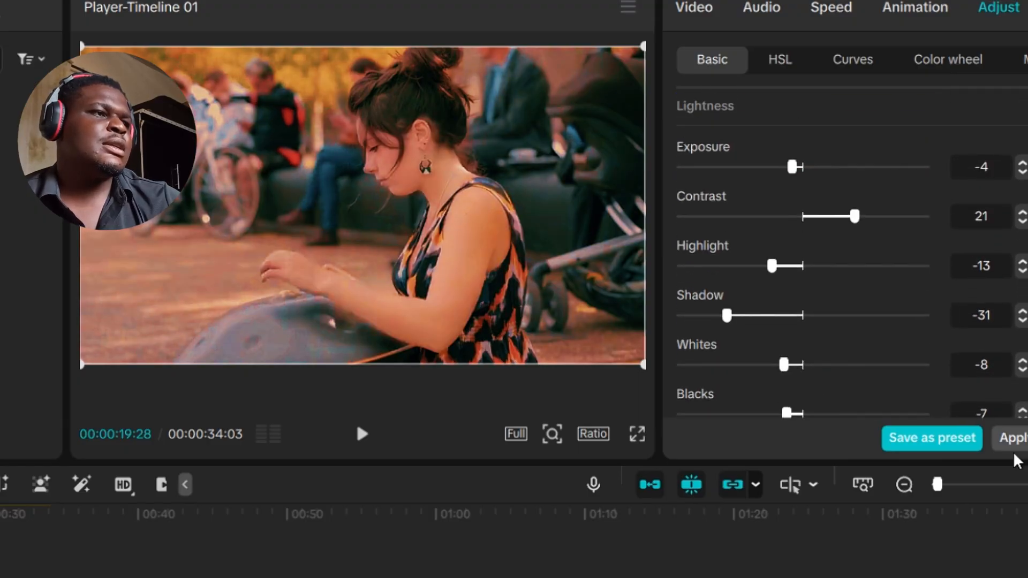
left_click(819, 317)
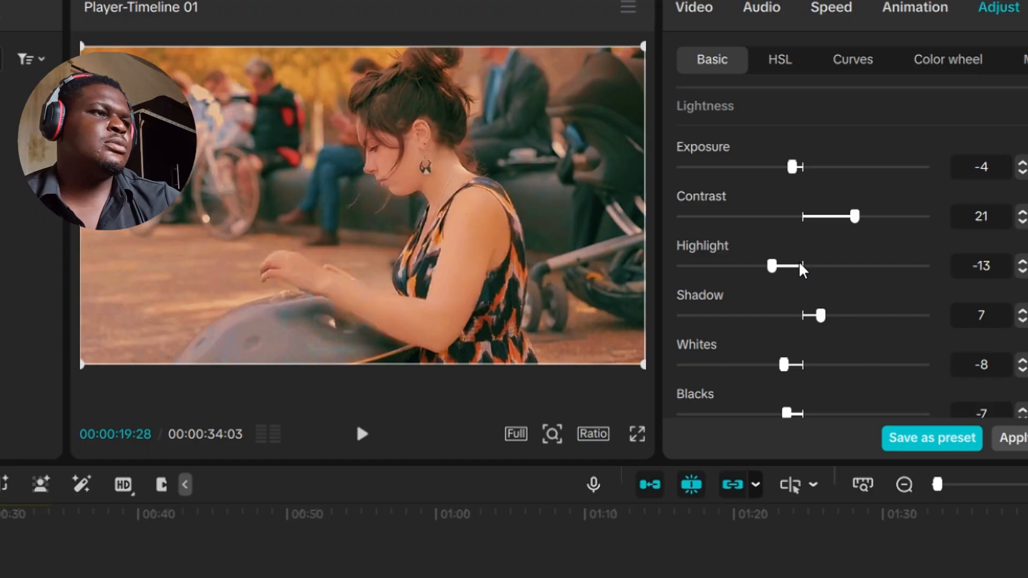
left_click(813, 266)
left_click_drag(814, 218, 807, 220)
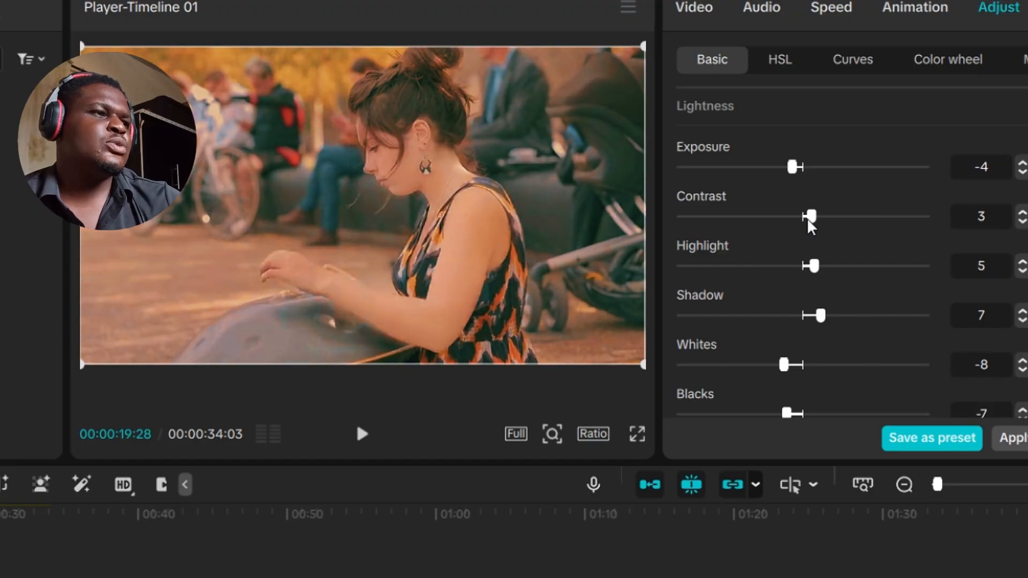
scroll(817, 294, "down", 4)
left_click(811, 281)
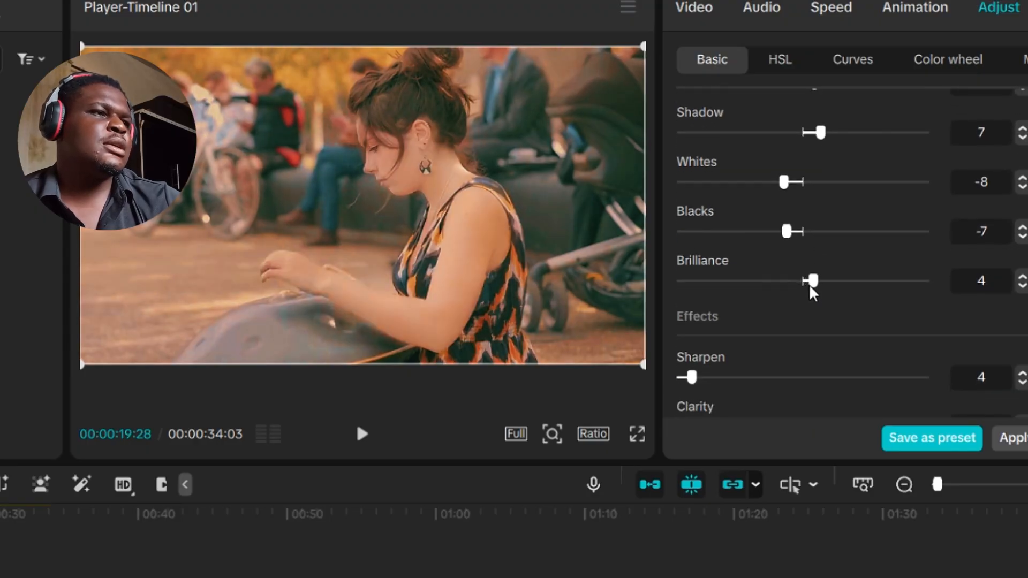
- Set the yellow saturation in HSL to 5, and disable the clip's HSL adjustment
left_click(775, 62)
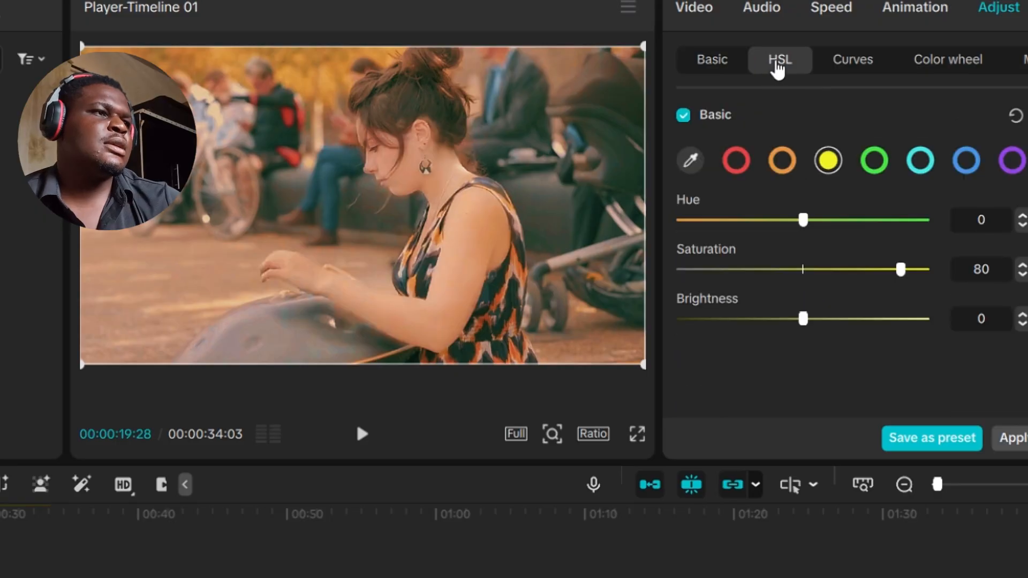
left_click(807, 271)
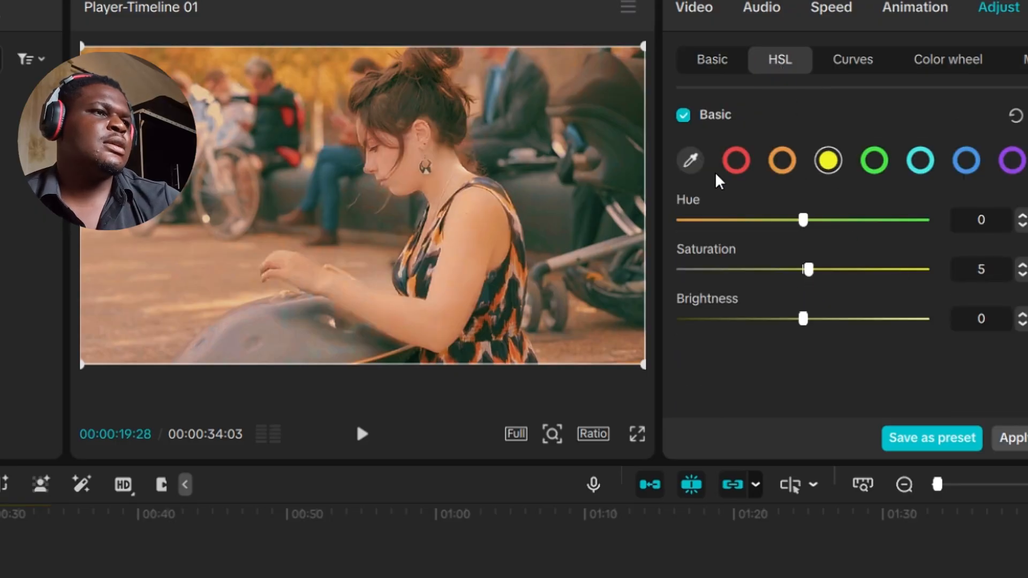
left_click(685, 116)
- Disable the clip's curves and color wheel adjustments
left_click(865, 61)
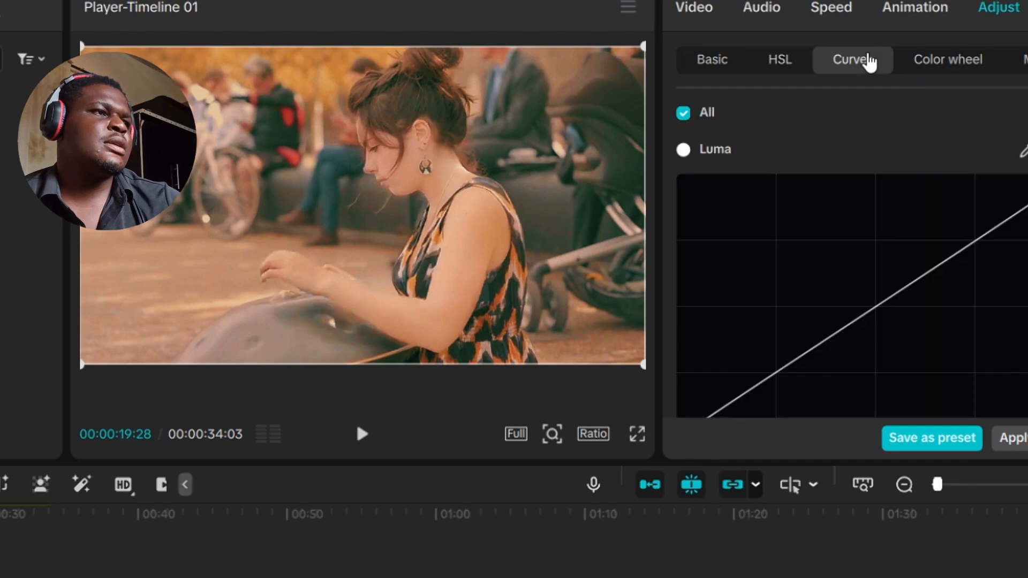
left_click(684, 114)
left_click(948, 59)
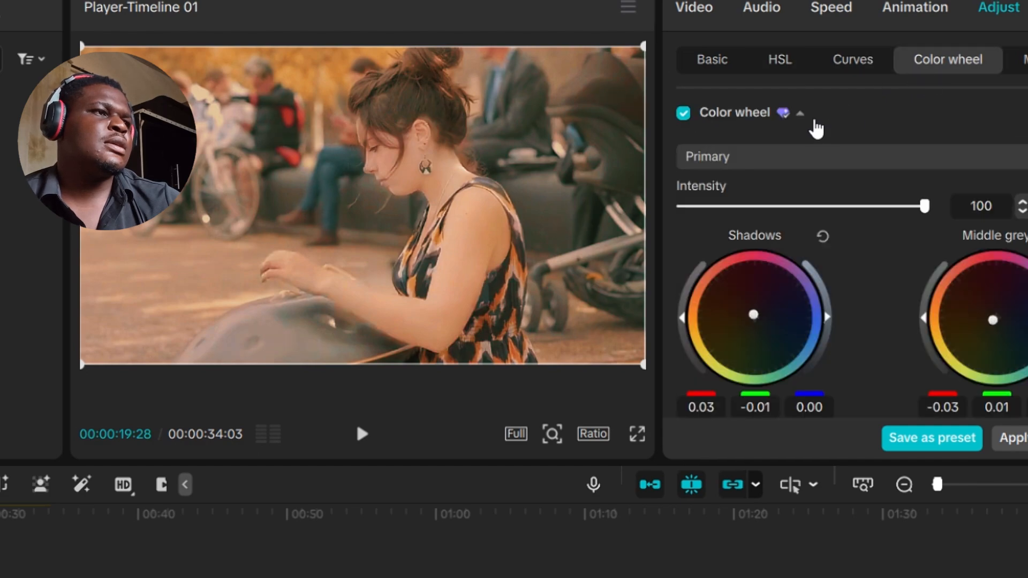
left_click(684, 113)
- Reset the clip's saturation and temperature to 0 in the basic adjustments
left_click(709, 61)
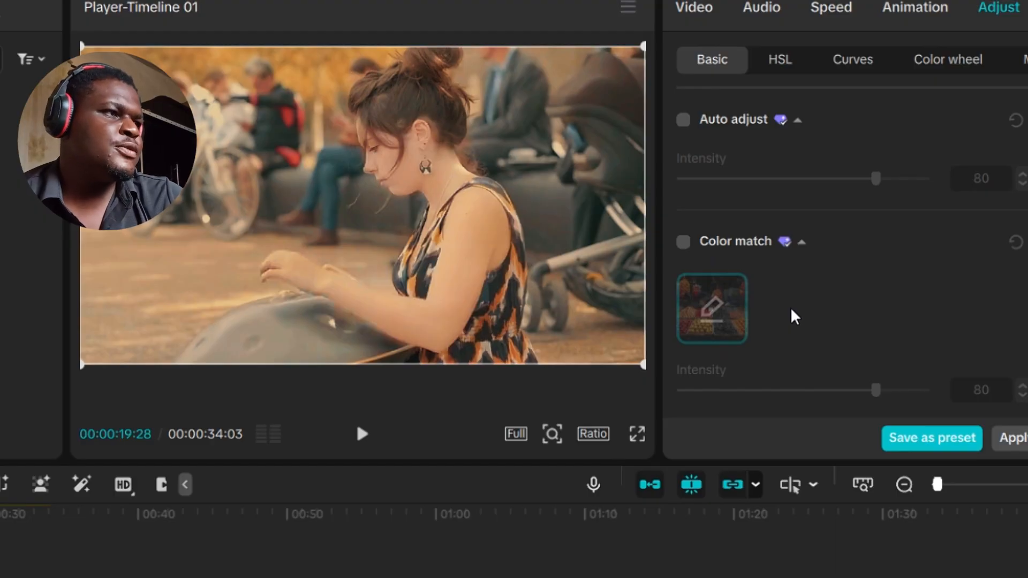
scroll(796, 221, "down", 15)
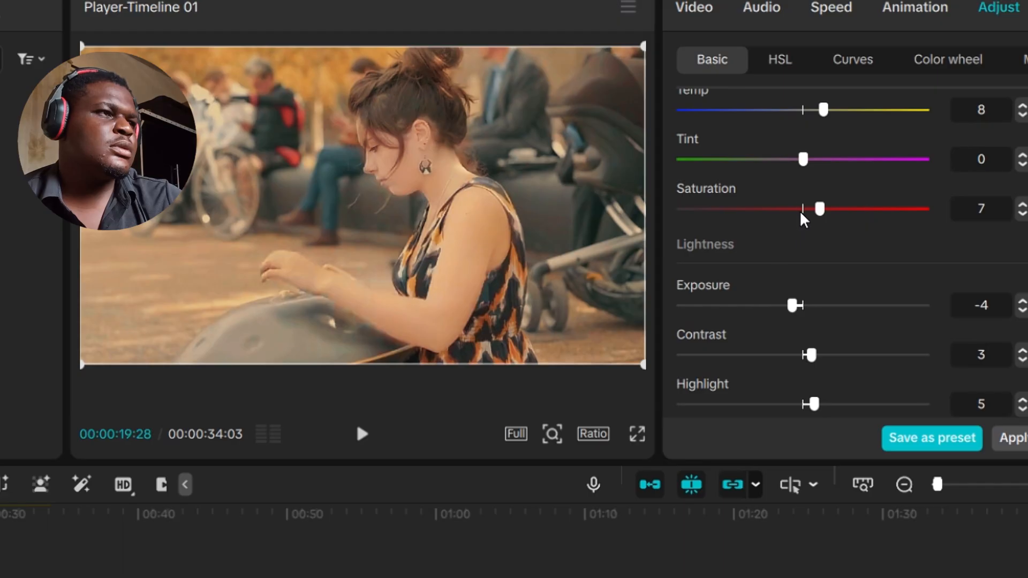
left_click(800, 209)
left_click_drag(822, 110, 795, 120)
- Play the clip and switch the basic Adjust settings off and on to compare the look
key("space")
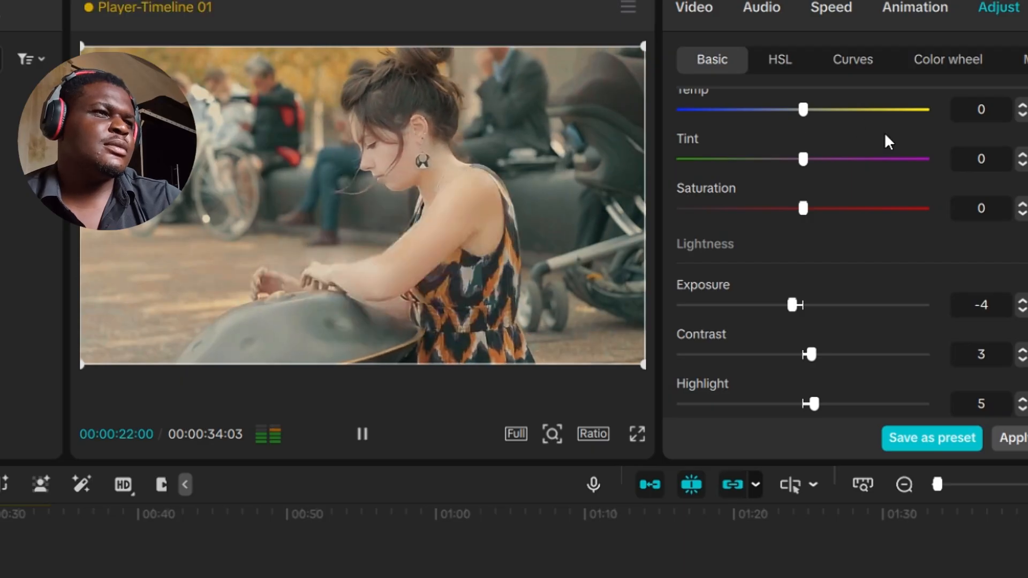
scroll(888, 144, "up", 5)
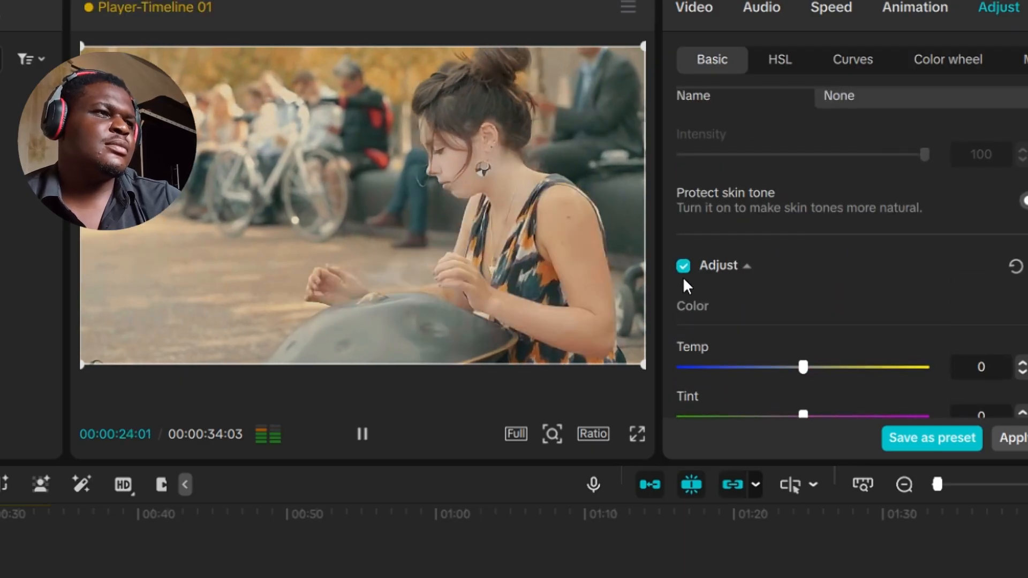
left_click(683, 266)
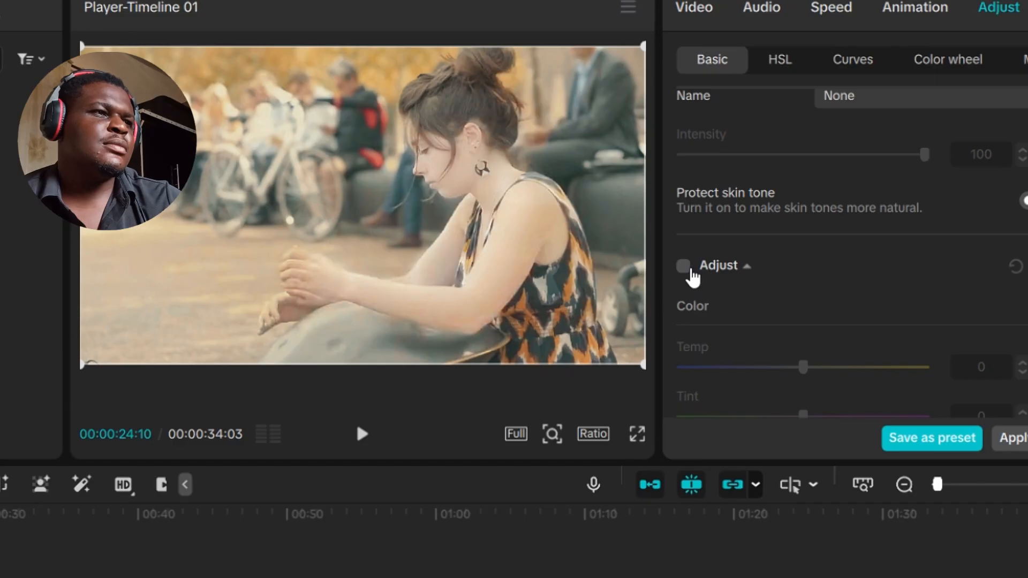
left_click(683, 266)
- Refine the clip's lightness with exposure at -6, contrast at 8, highlight at 0 and shadow at -10
scroll(696, 268, "down", 5)
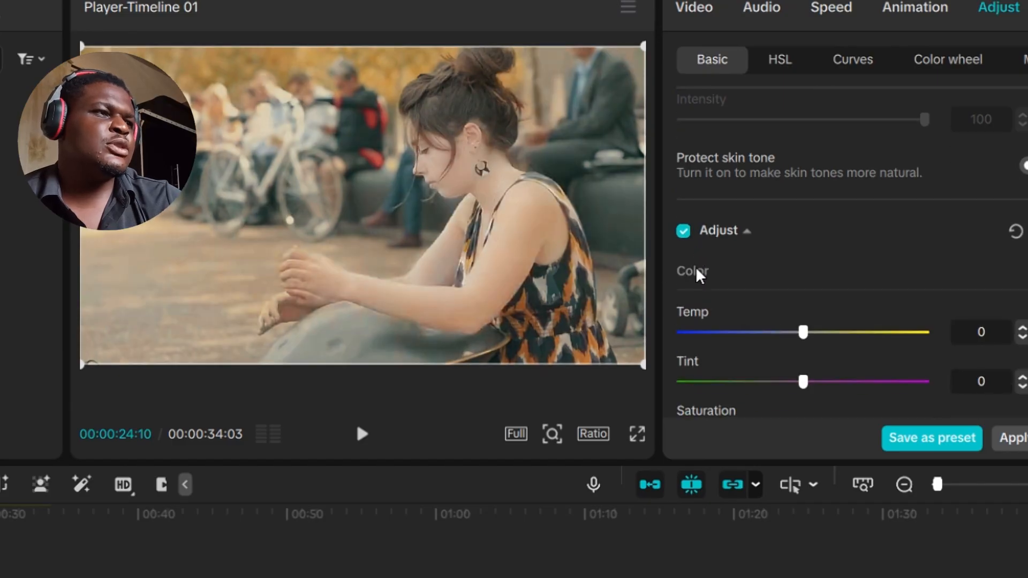
scroll(695, 266, "down", 4)
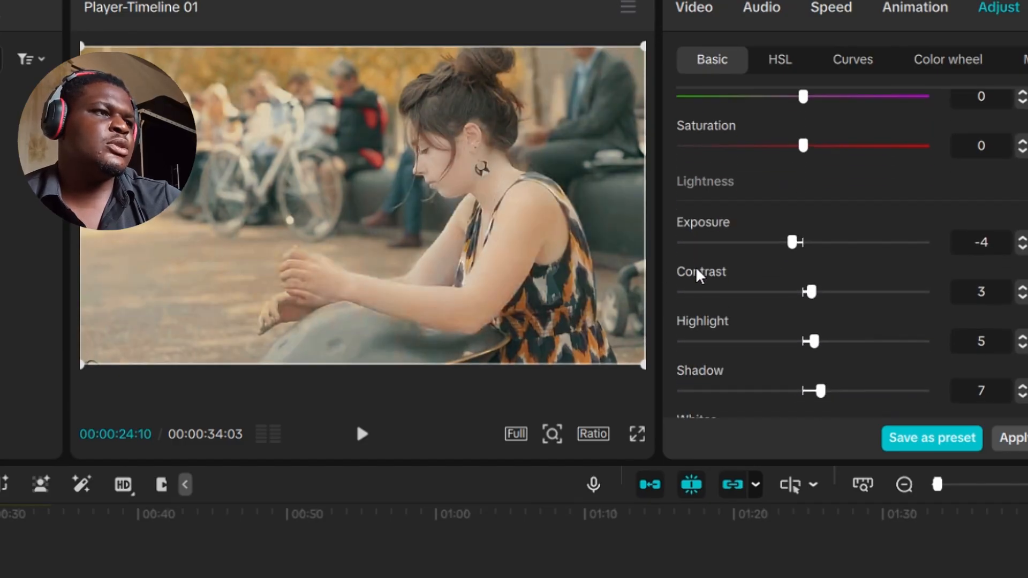
left_click_drag(785, 225, 776, 224)
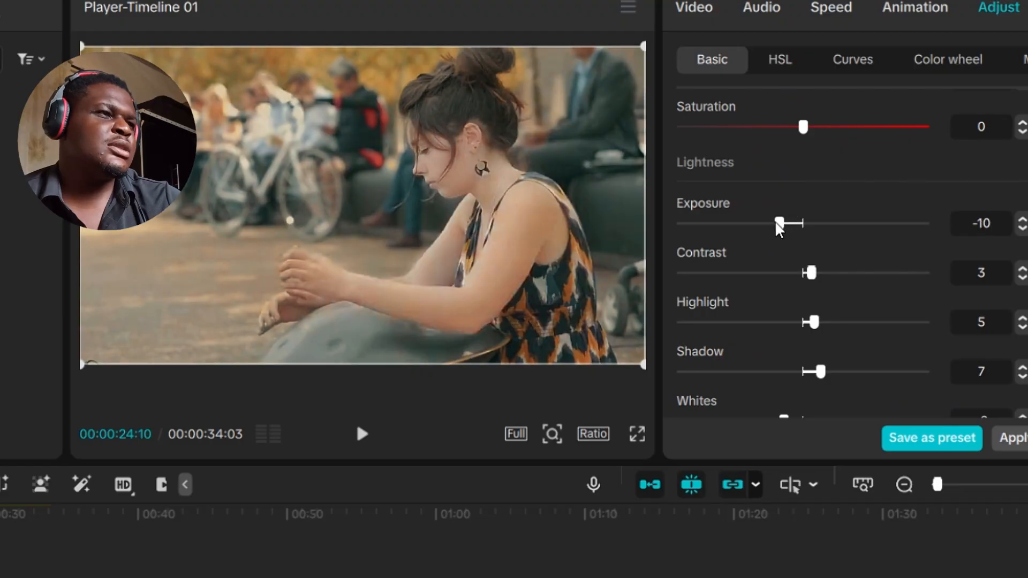
left_click_drag(824, 374, 749, 381)
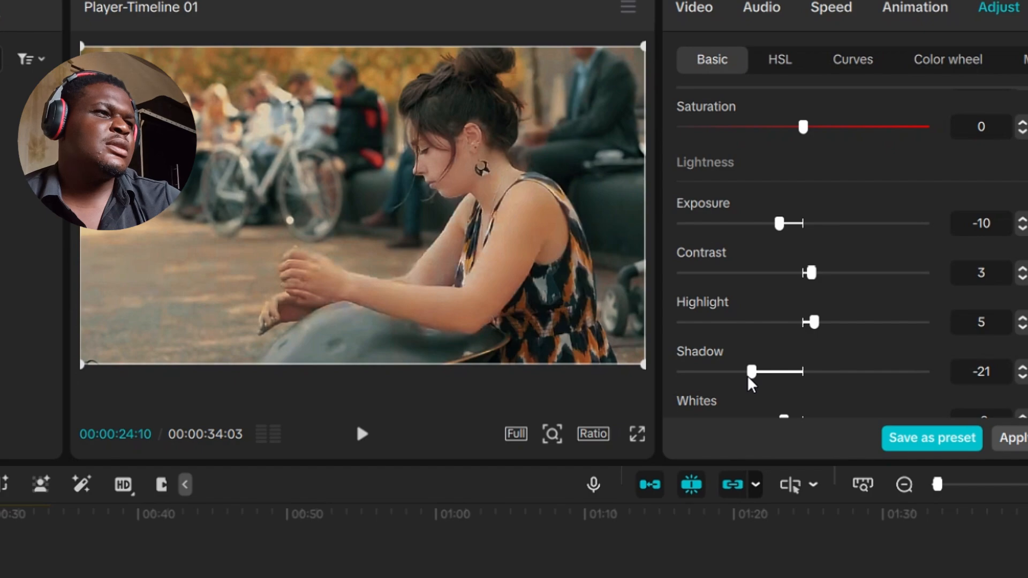
left_click(779, 372)
mouse_move(812, 321)
left_mouse_down()
mouse_move(791, 327)
mouse_move(802, 322)
left_mouse_up()
left_click(802, 223)
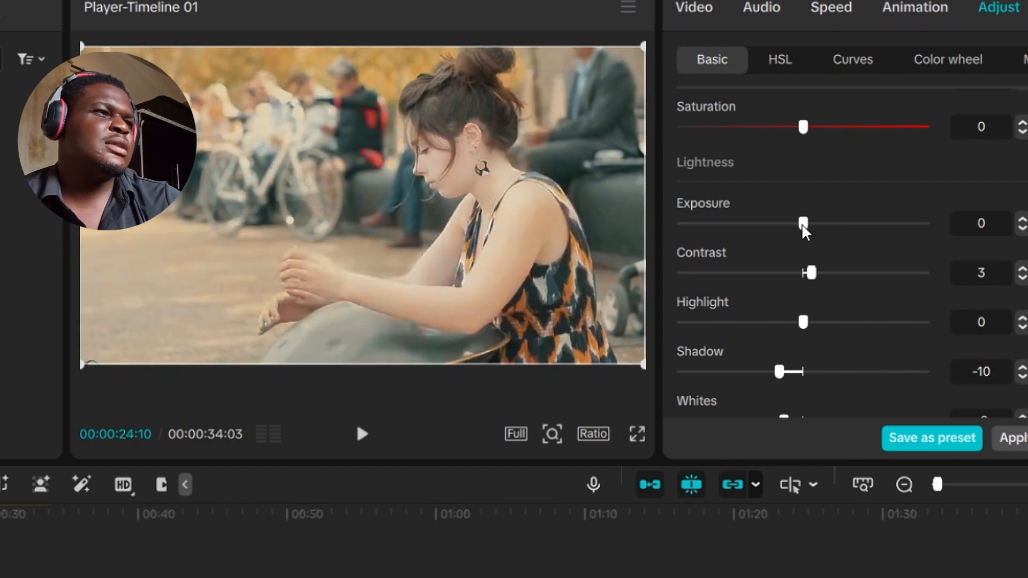
left_click_drag(793, 233, 785, 235)
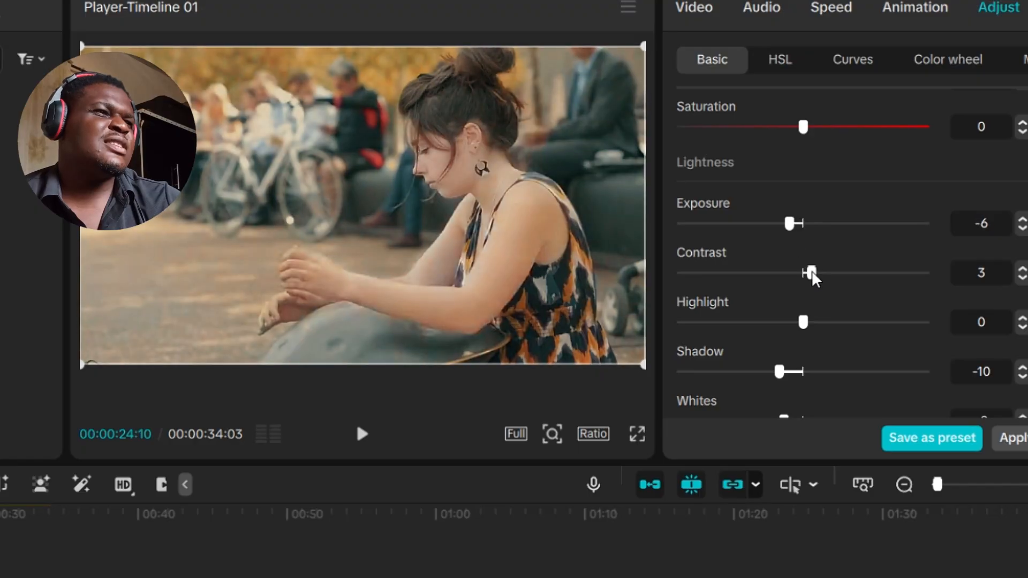
left_click_drag(811, 271, 819, 270)
- Play the rest of the clip in short stretches to review the refined grade
key("space")
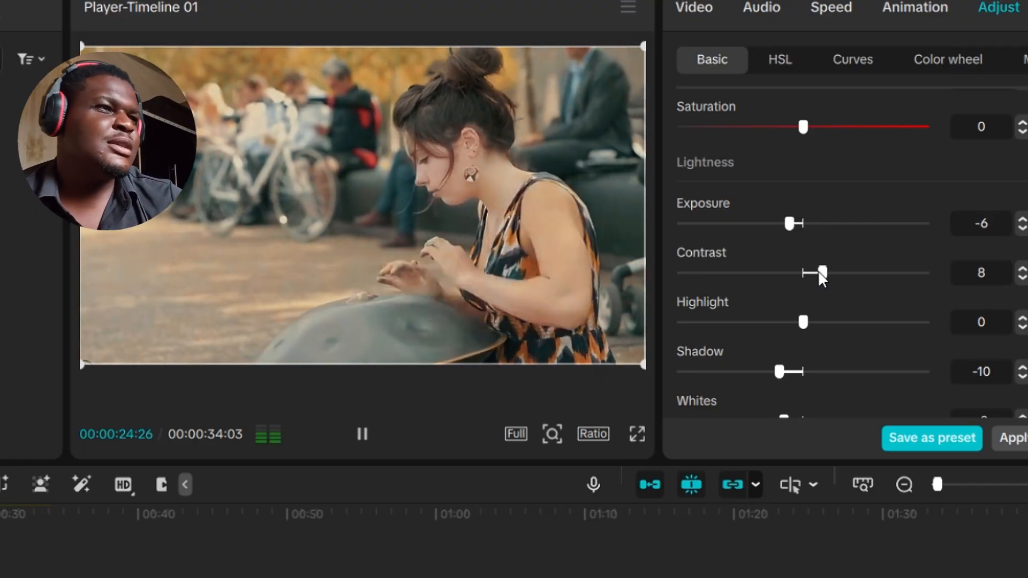
key("space")
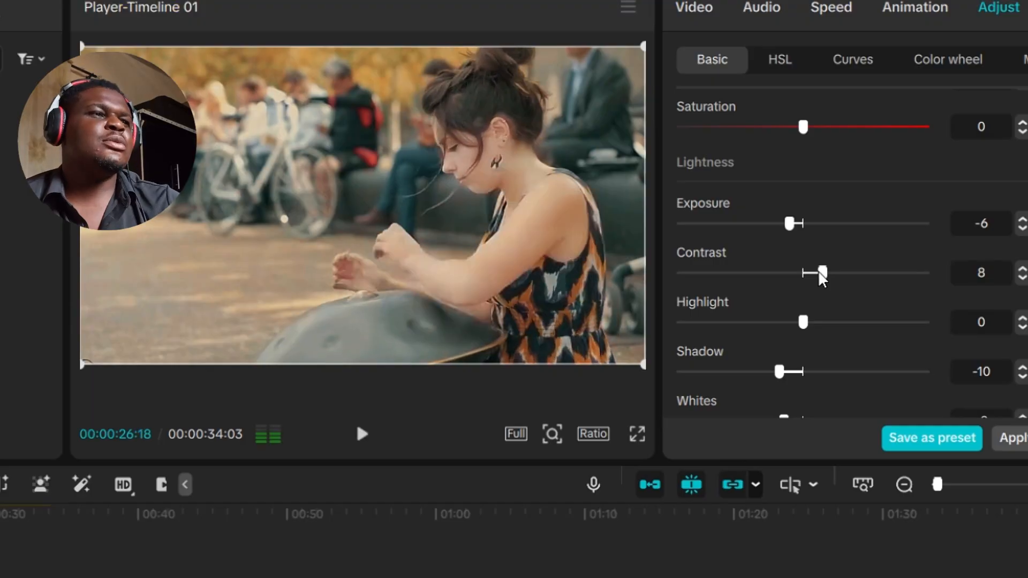
key("space")
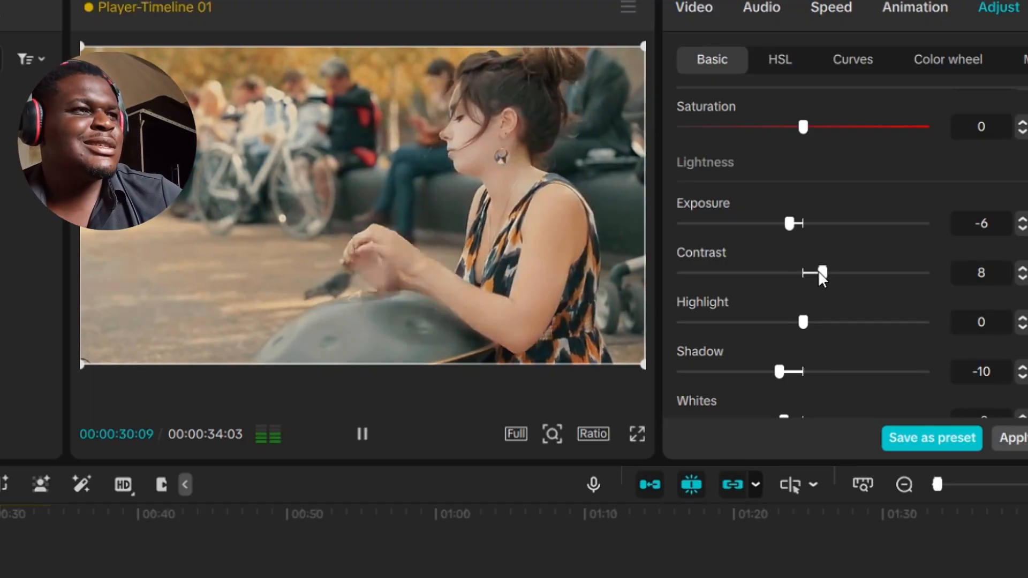
key("space")
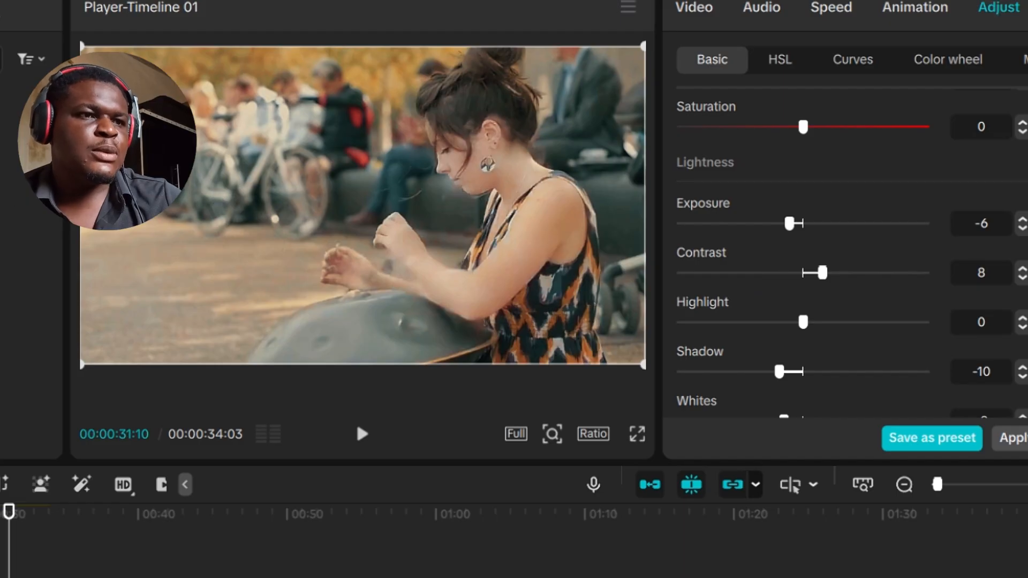
- Replace the Retro Cruise filter with Oppenheimer and set its intensity to 45
left_click(16, 574)
key("Delete")
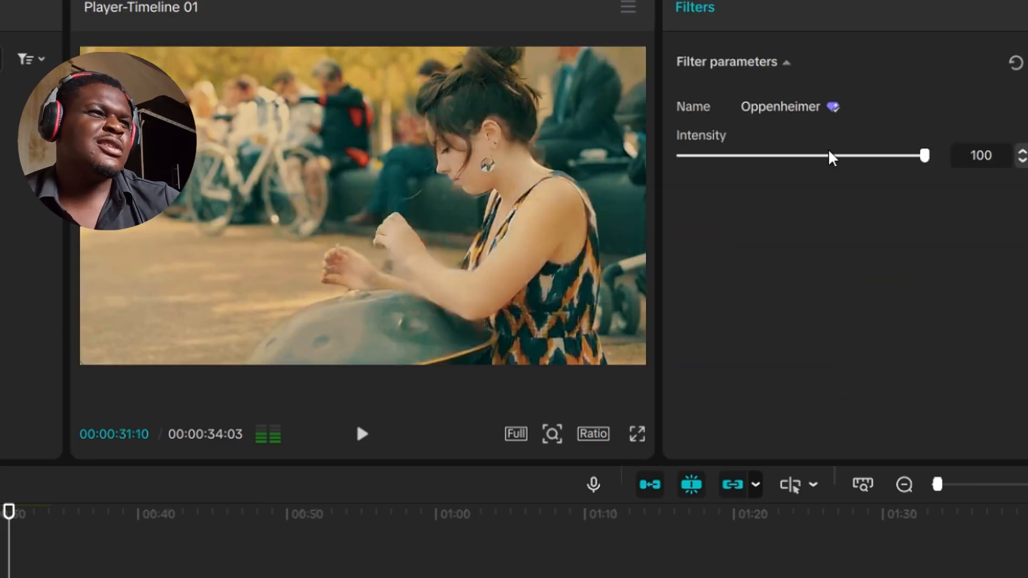
left_click_drag(829, 154, 790, 154)
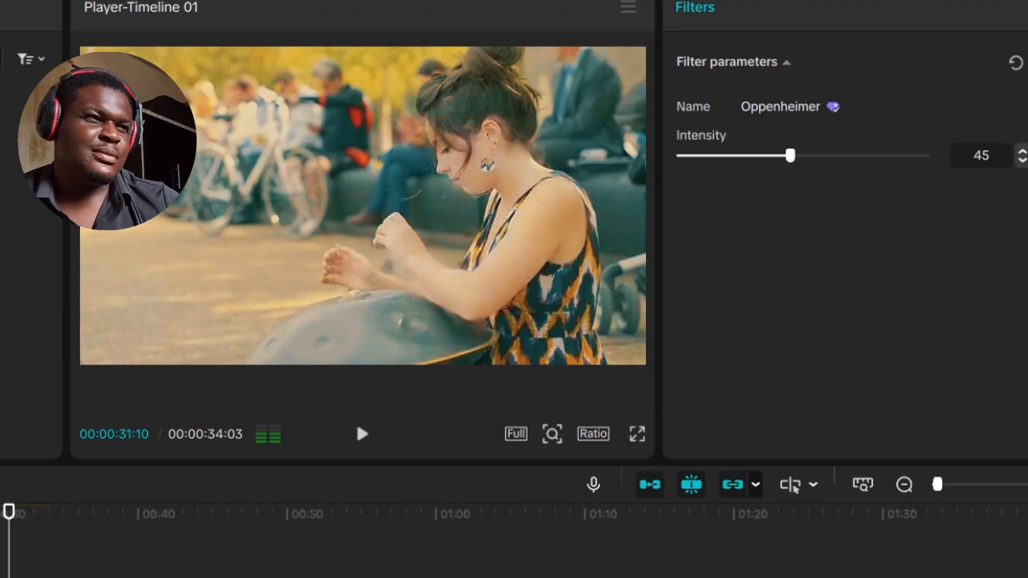
- Play the opening seconds of the timeline to check the Oppenheimer filter
key("Home")
key("space")
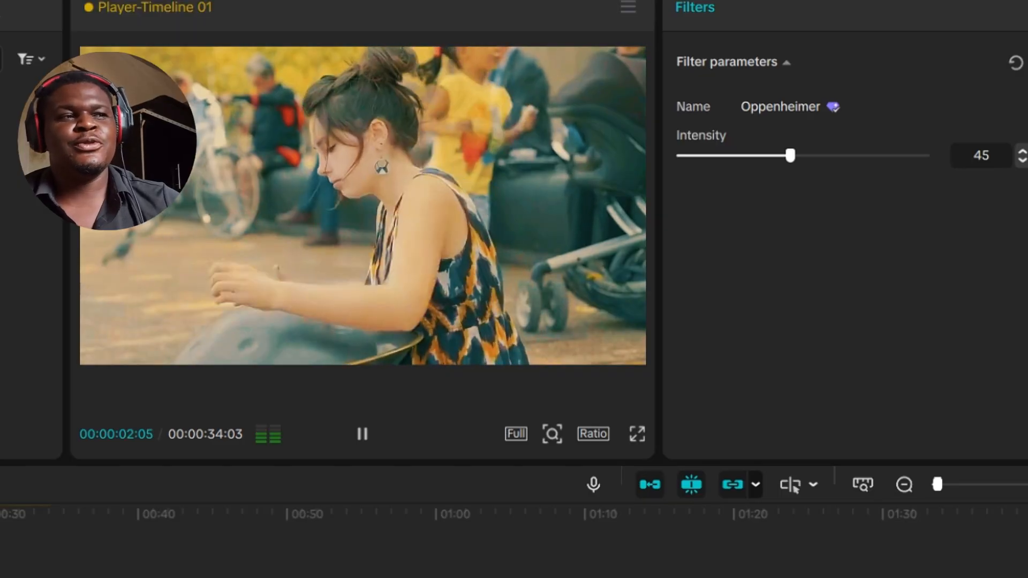
key("space")
left_click(0, 577)
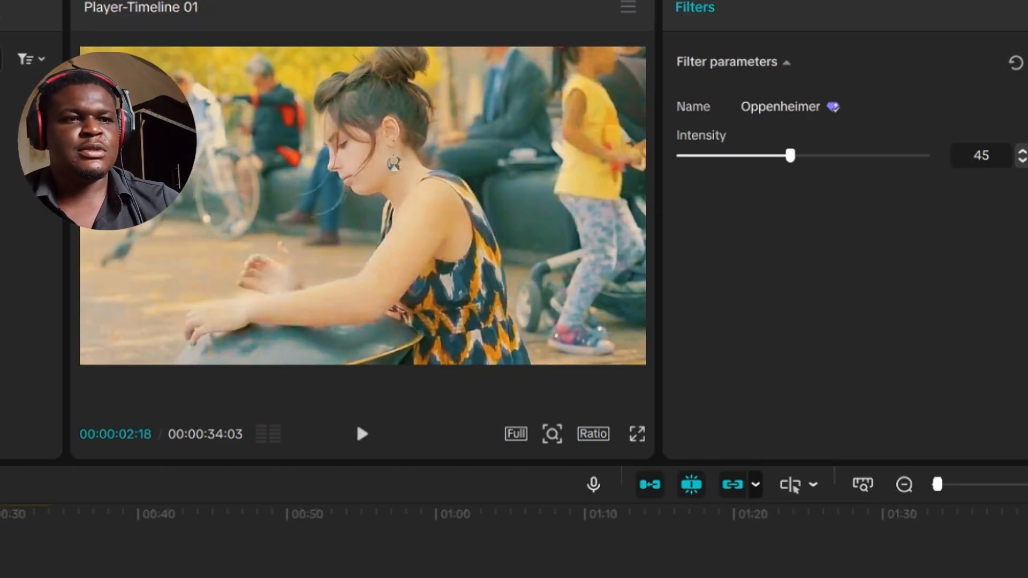
- Hide and unhide the filter and adjustment tracks in turn to compare each layer's effect on the frame at 00:00:02:18
left_click(0, 577)
left_click(0, 577)
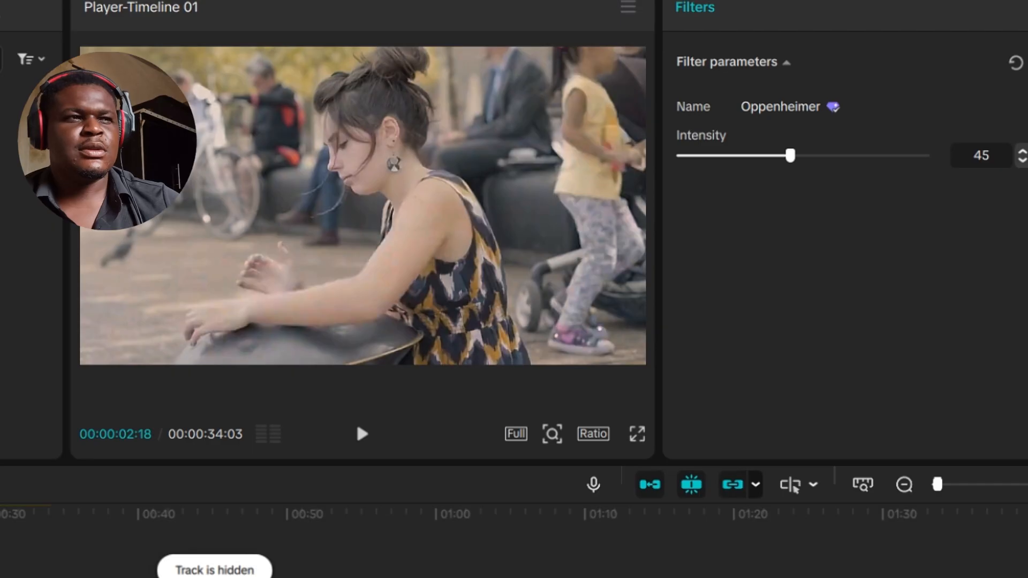
left_click(0, 577)
left_click(0, 577)
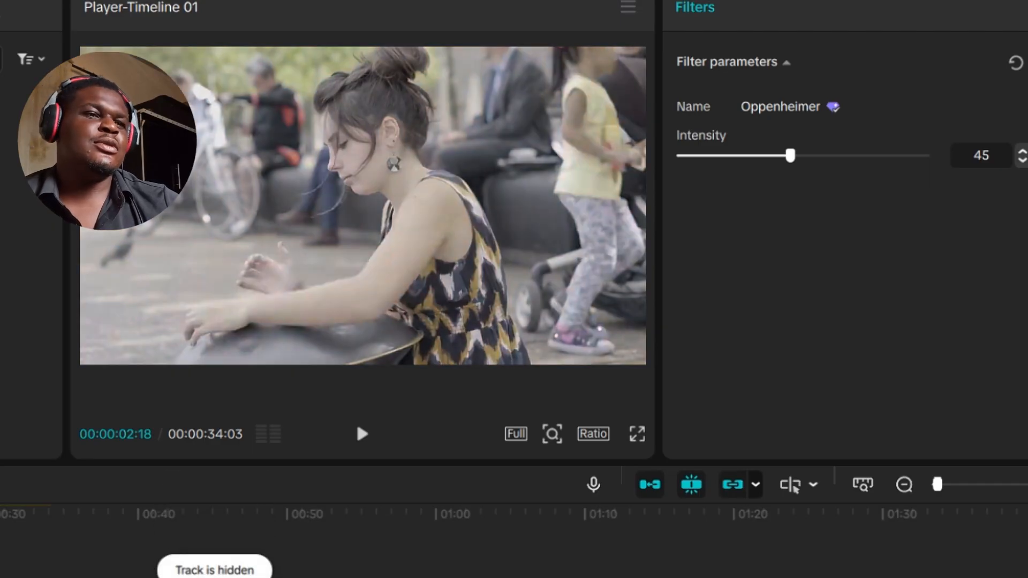
left_click(0, 577)
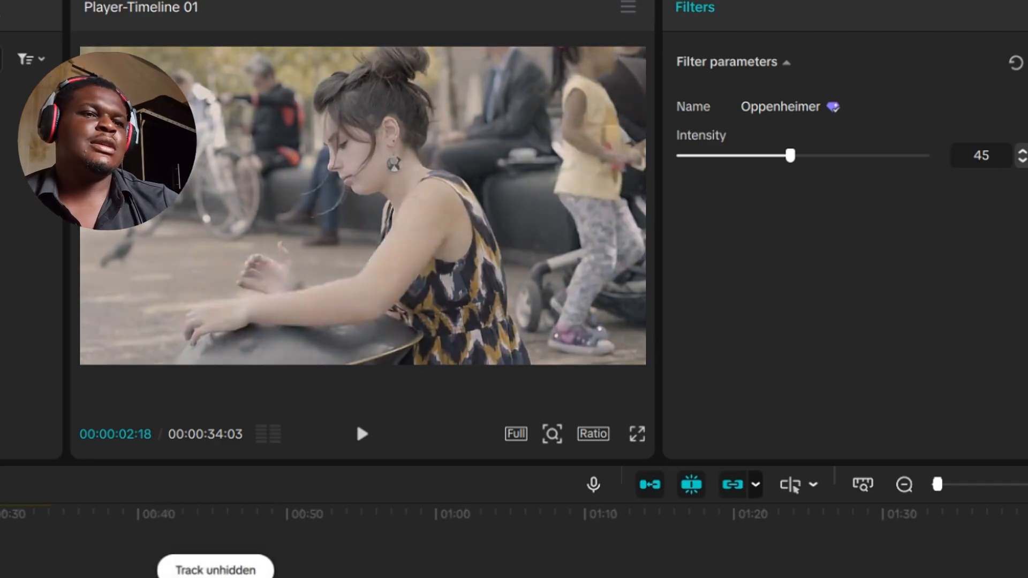
left_click(0, 577)
left_click(0, 577)
left_click(0, 577)
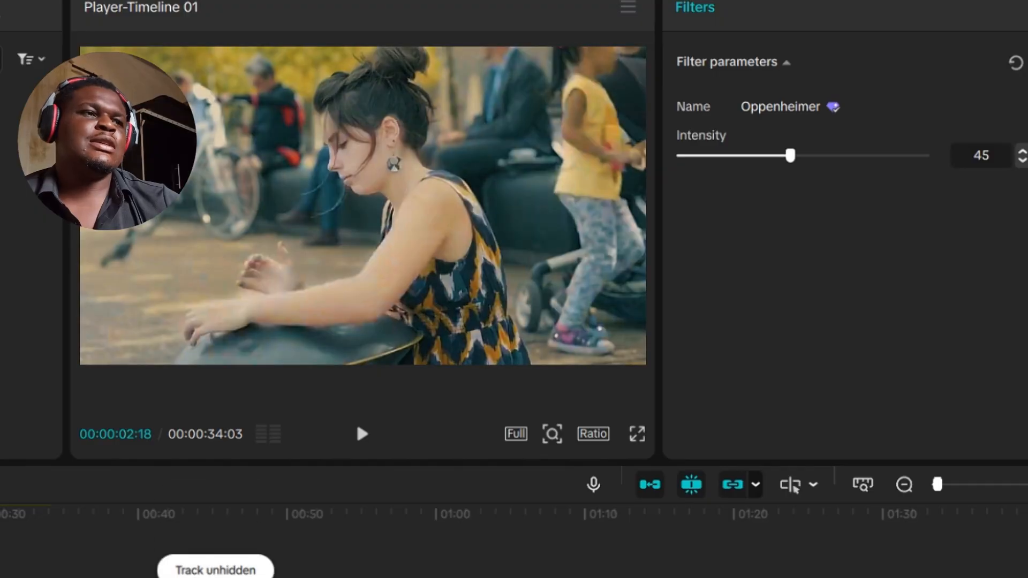
left_click(0, 577)
left_click(0, 577)
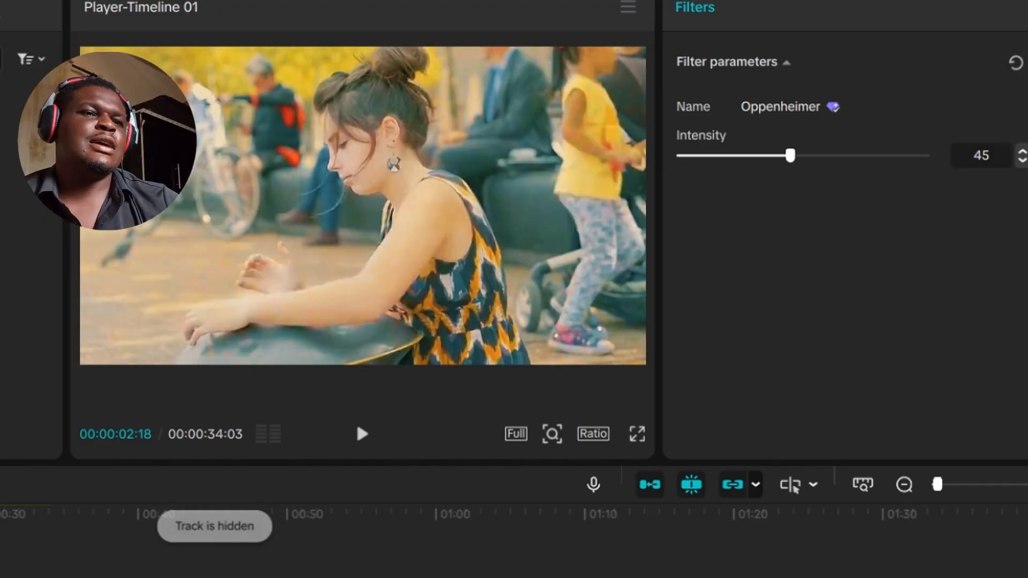
left_click(0, 577)
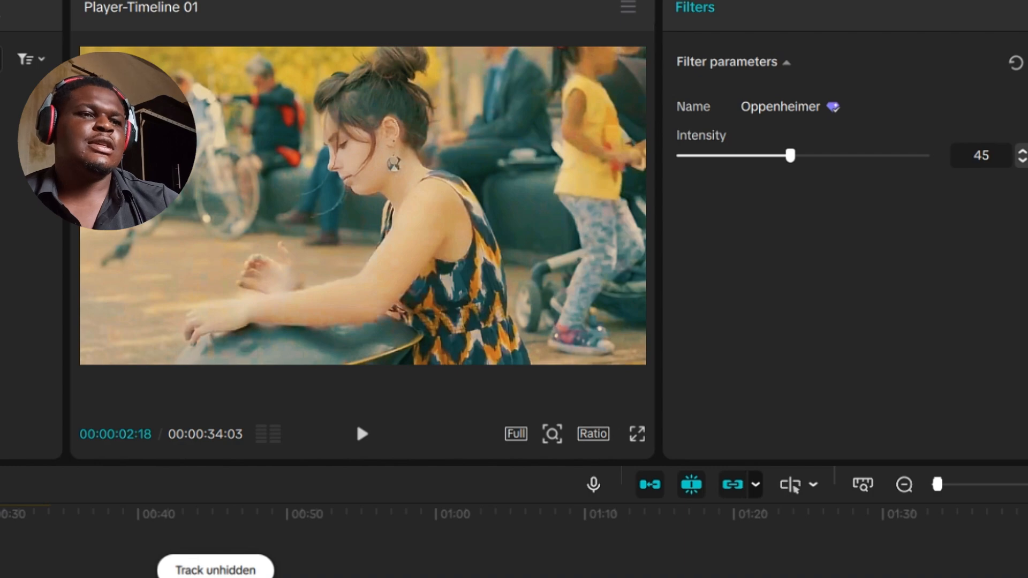
- Select the Sunny Cheer filter on the timeline and set its intensity to 86
left_click(0, 577)
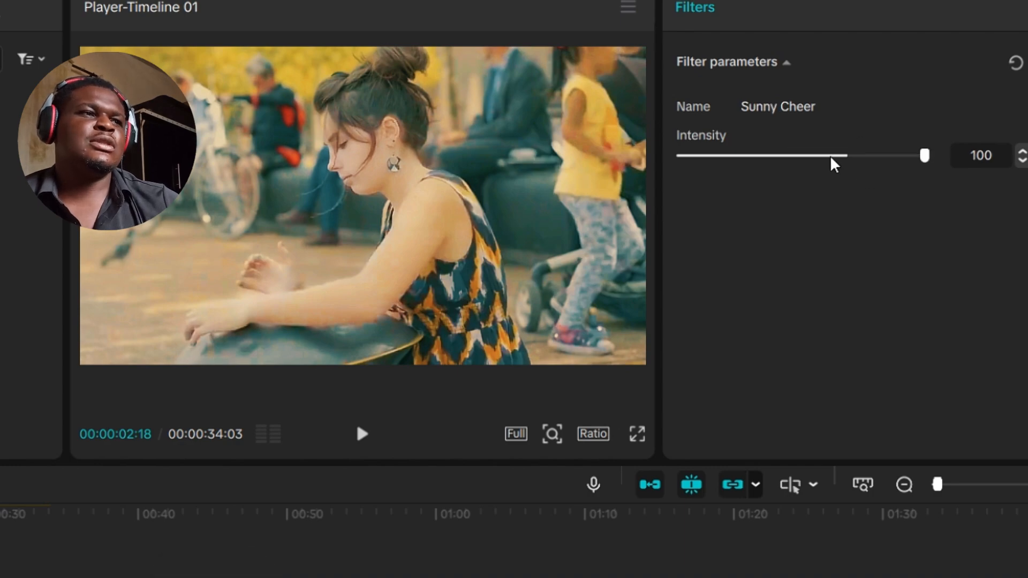
left_click_drag(830, 156, 892, 172)
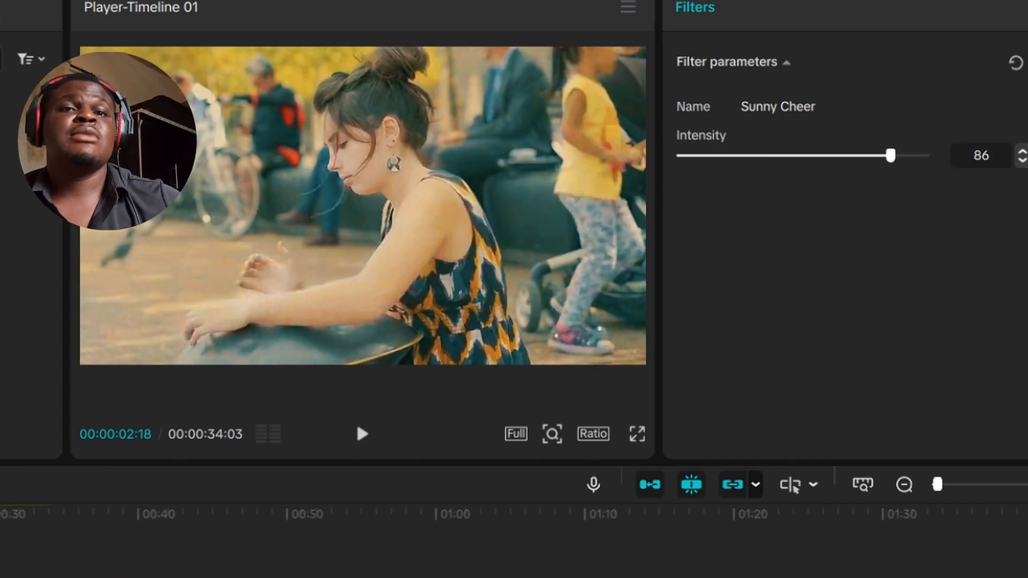